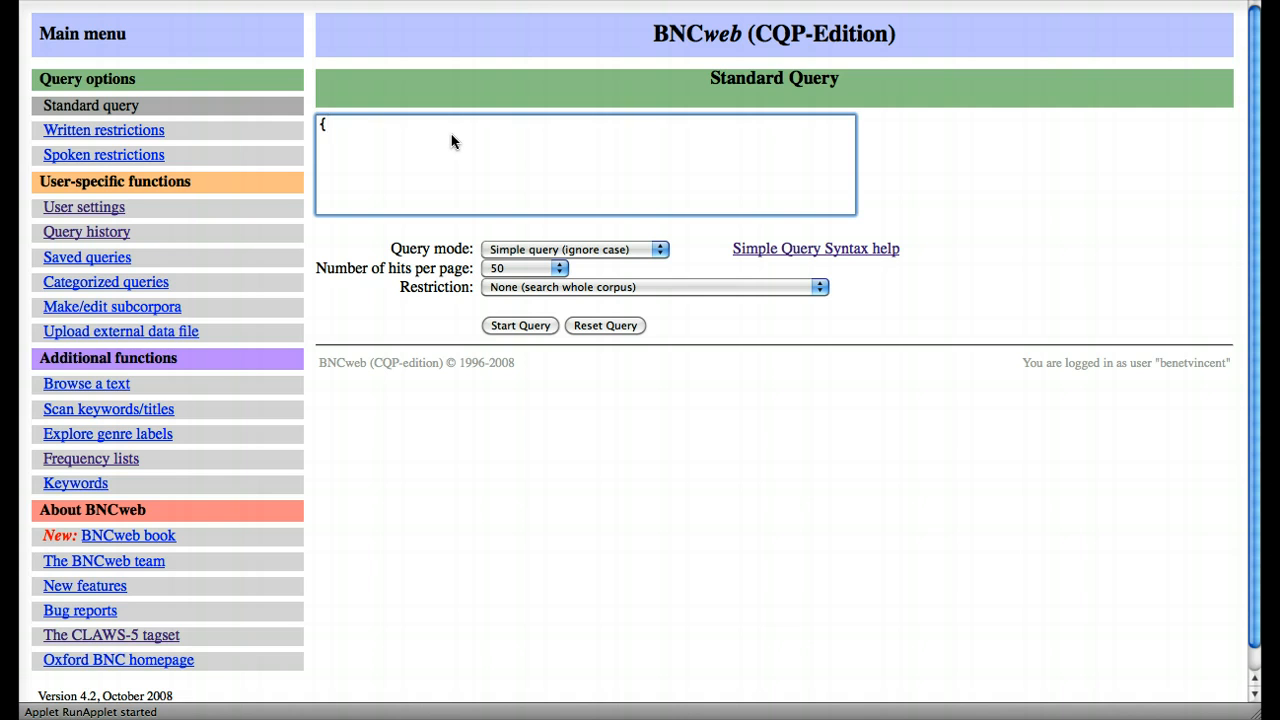
Step: Complete the query as {light} and run it as a simple query over the whole corpus
{"action": "type", "text": "light}"}
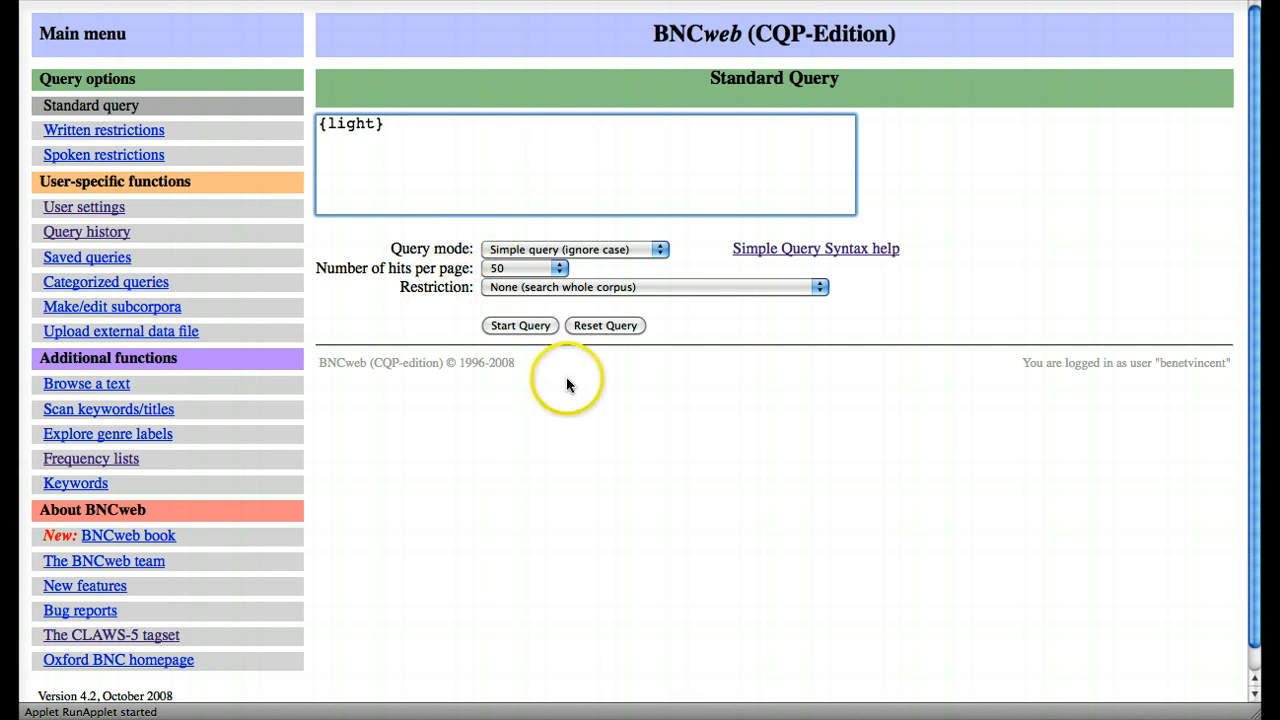
{"action": "left_click", "coordinate": [520, 325]}
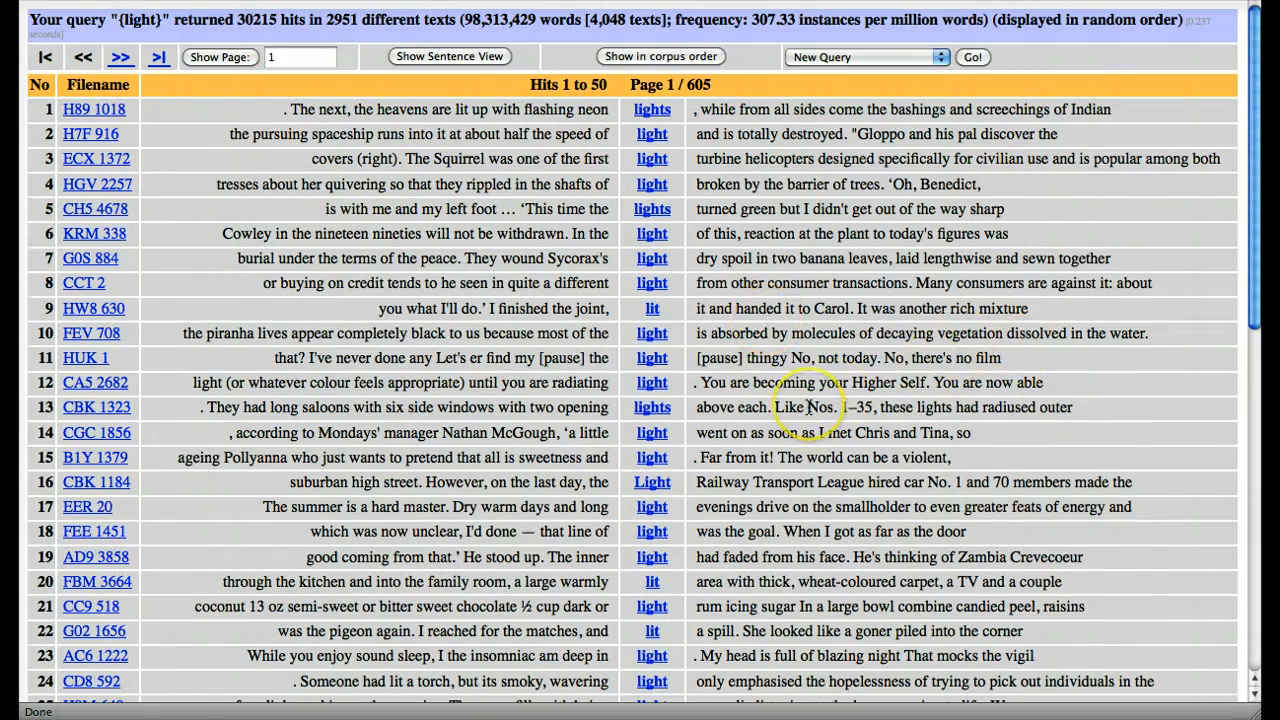
Step: Look through the {light} hits and generate their frequency breakdown by word form
{"action": "scroll", "coordinate": [808, 407], "scroll_direction": "down", "scroll_amount": 5}
{"action": "scroll", "coordinate": [808, 407], "scroll_direction": "down", "scroll_amount": 15}
{"action": "scroll", "coordinate": [808, 407], "scroll_direction": "up", "scroll_amount": 20}
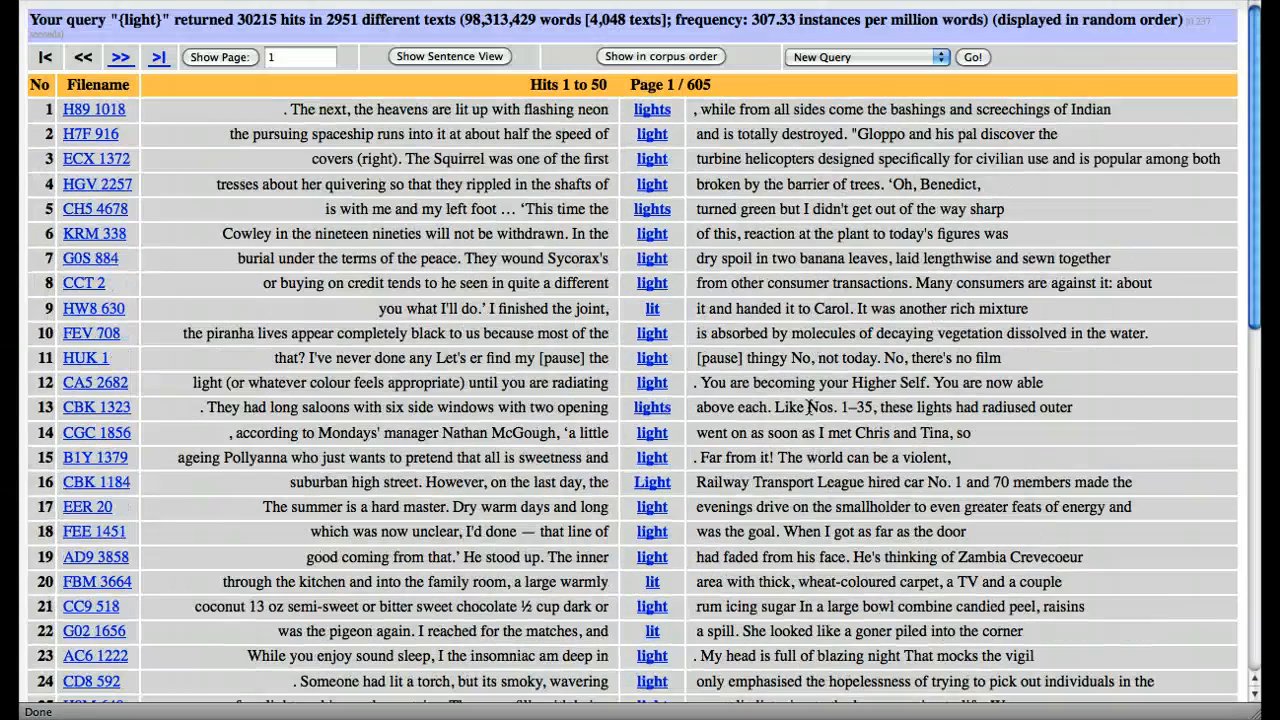
{"action": "left_click", "coordinate": [828, 60]}
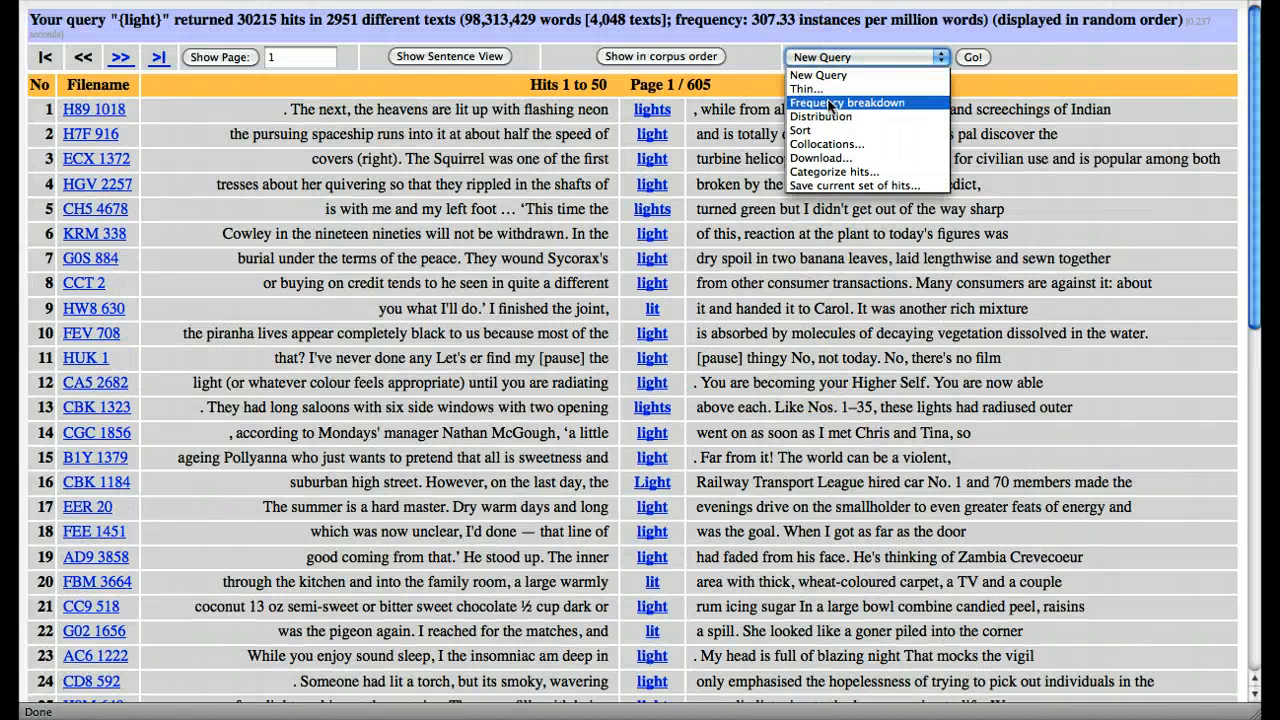
{"action": "left_click", "coordinate": [828, 104]}
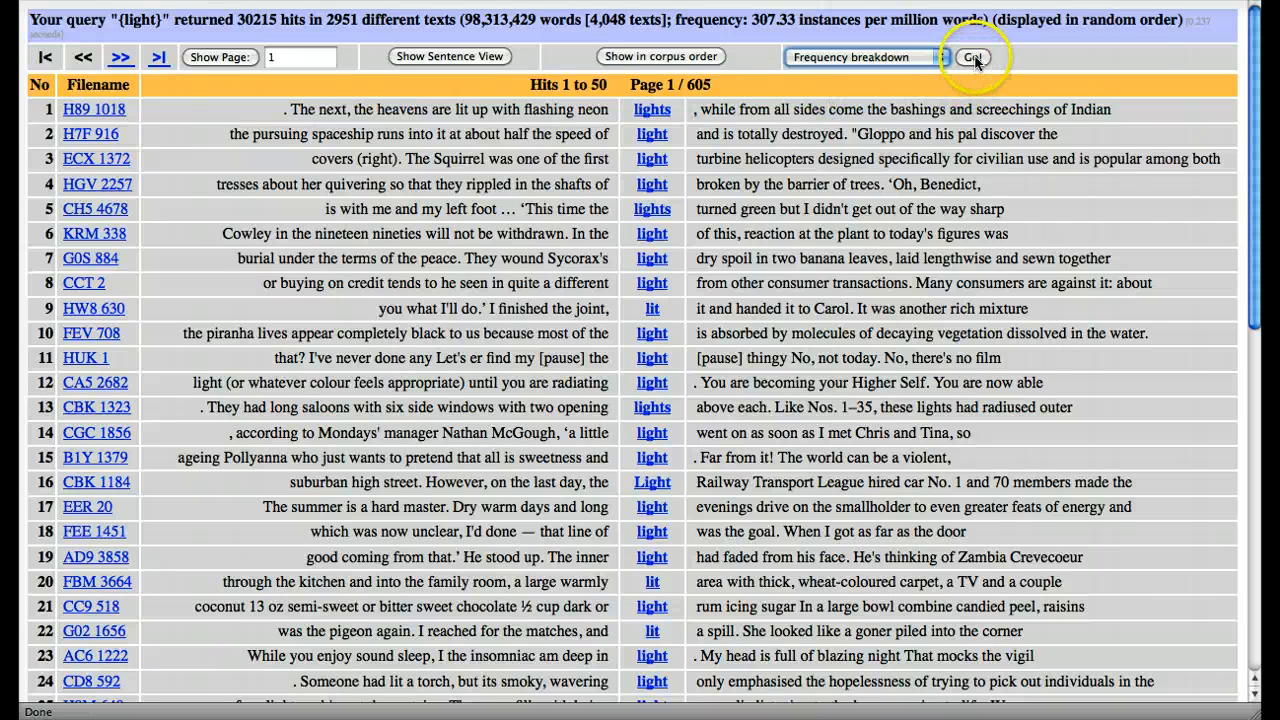
{"action": "left_click", "coordinate": [975, 59]}
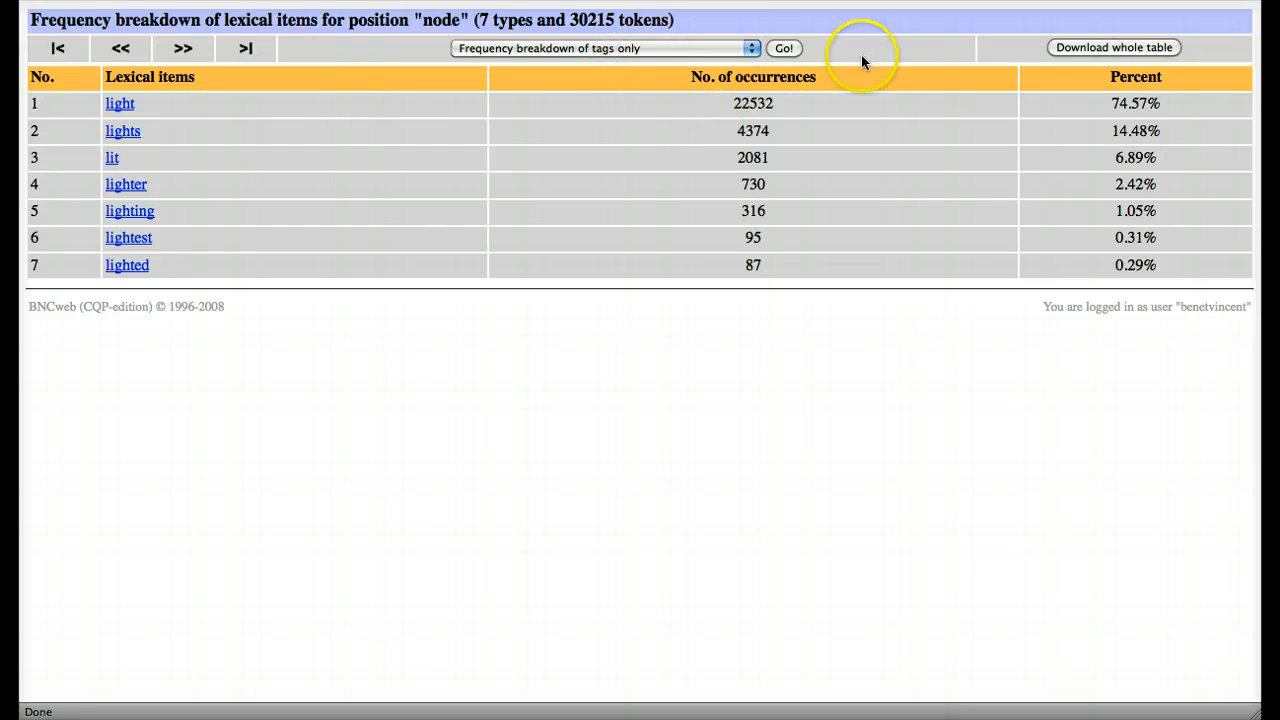
Step: Switch the {light} results to the frequency breakdown of tags only and look over the tag list
{"action": "left_click", "coordinate": [784, 50]}
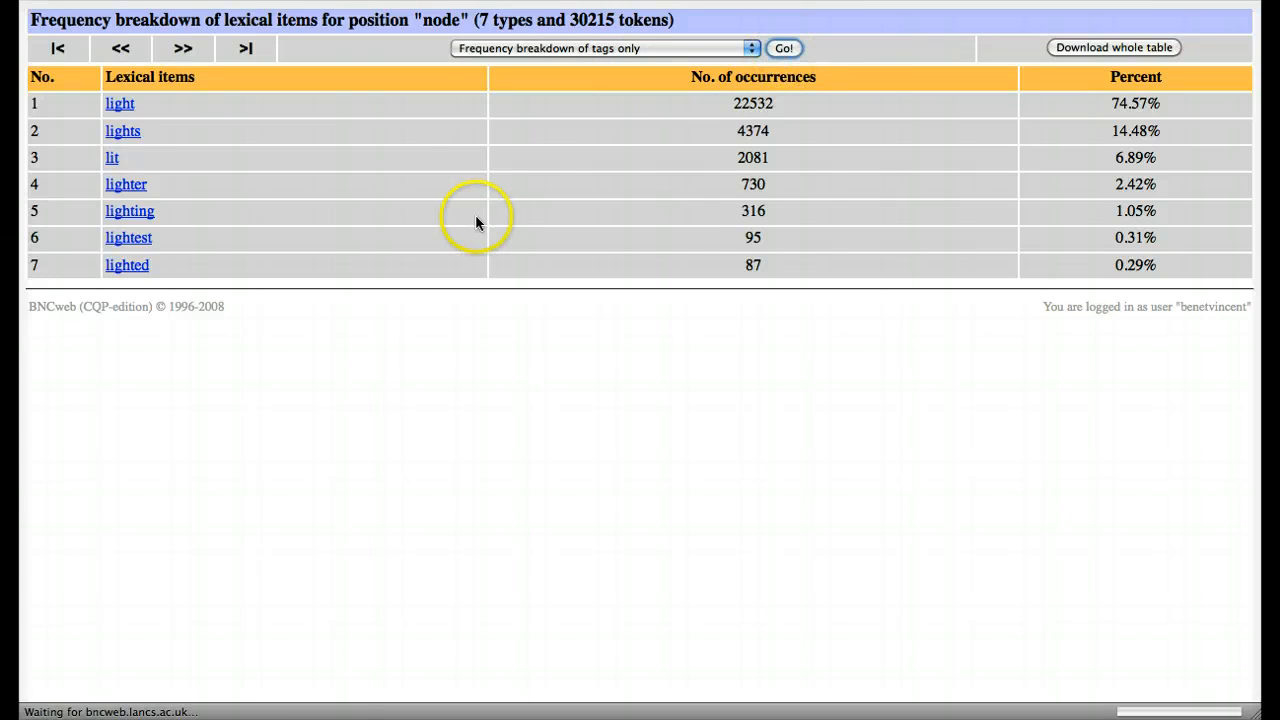
{"action": "scroll", "coordinate": [506, 196], "scroll_direction": "down", "scroll_amount": 3}
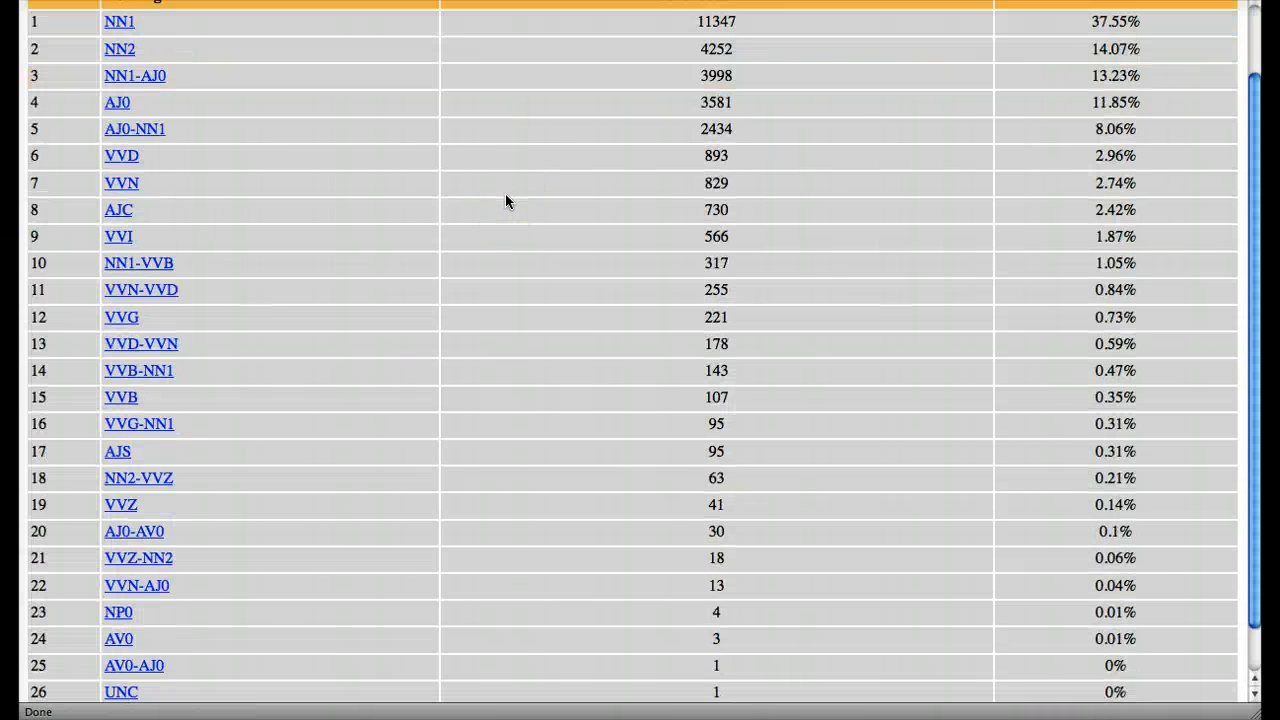
{"action": "scroll", "coordinate": [506, 200], "scroll_direction": "up", "scroll_amount": 3}
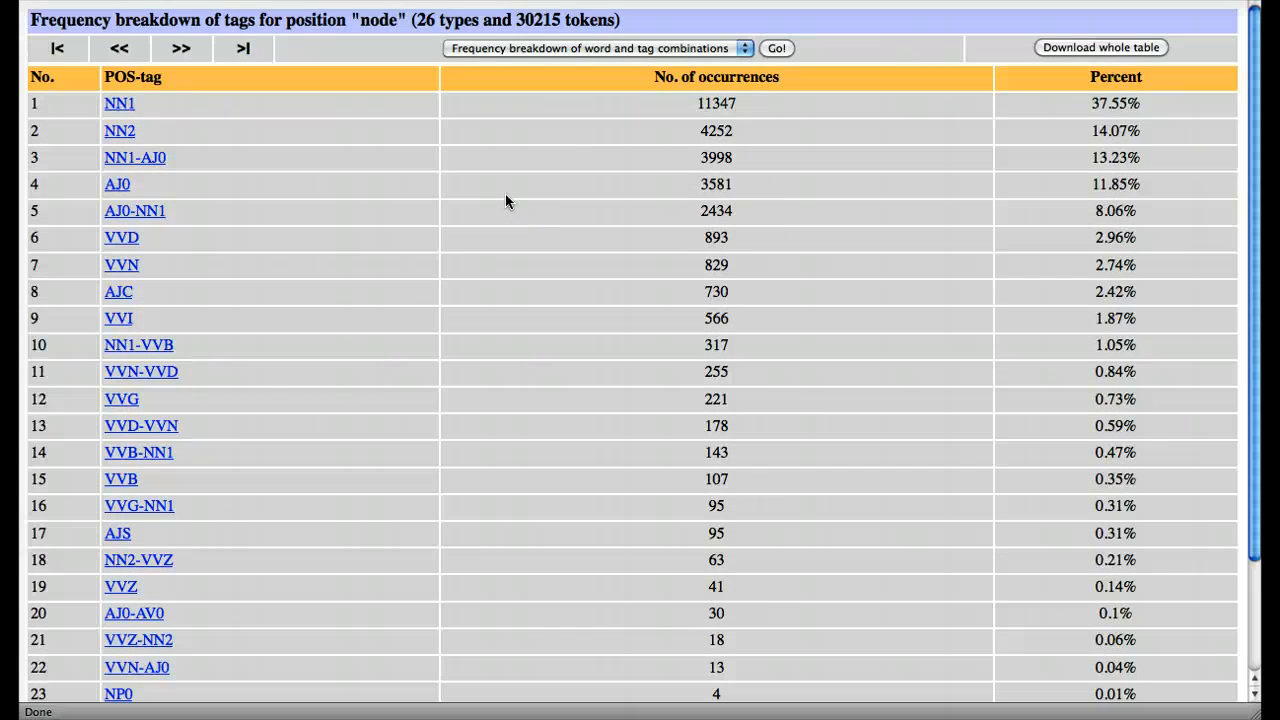
Step: Open the {light} hits tagged NN1, look through them, and return to the tag breakdown to review it
{"action": "left_click", "coordinate": [121, 104]}
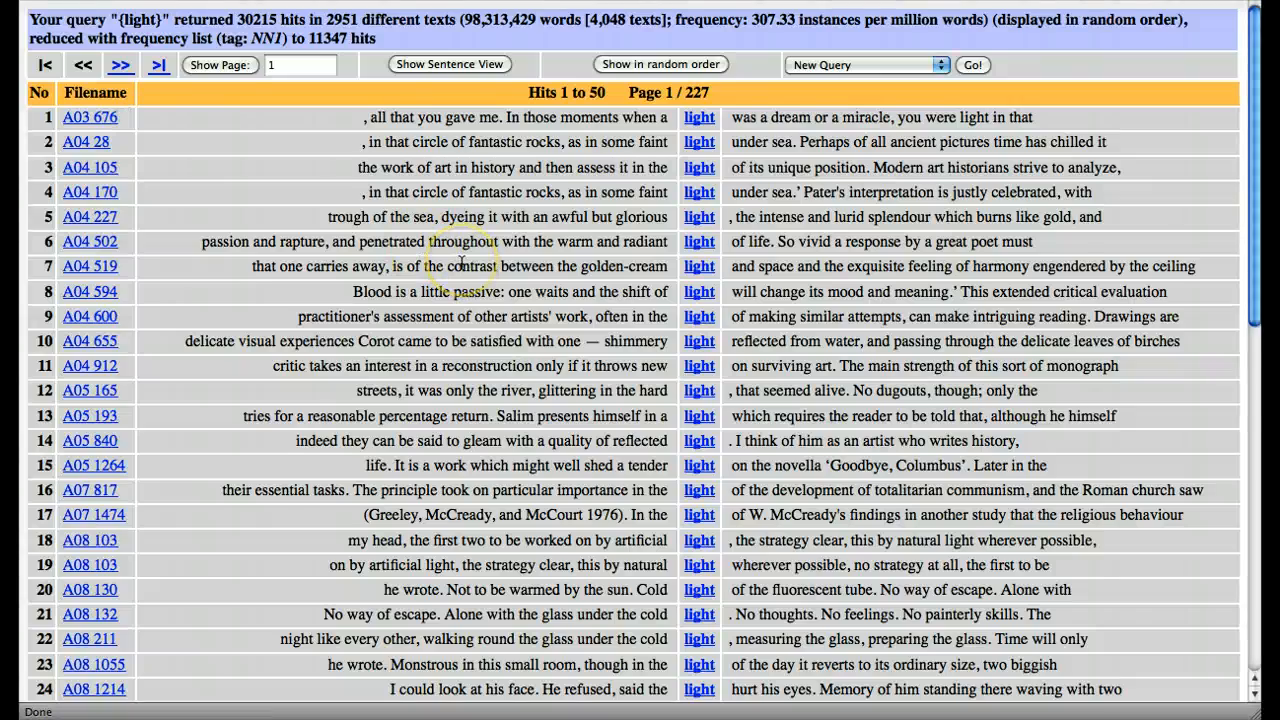
{"action": "scroll", "coordinate": [460, 275], "scroll_direction": "down", "scroll_amount": 5}
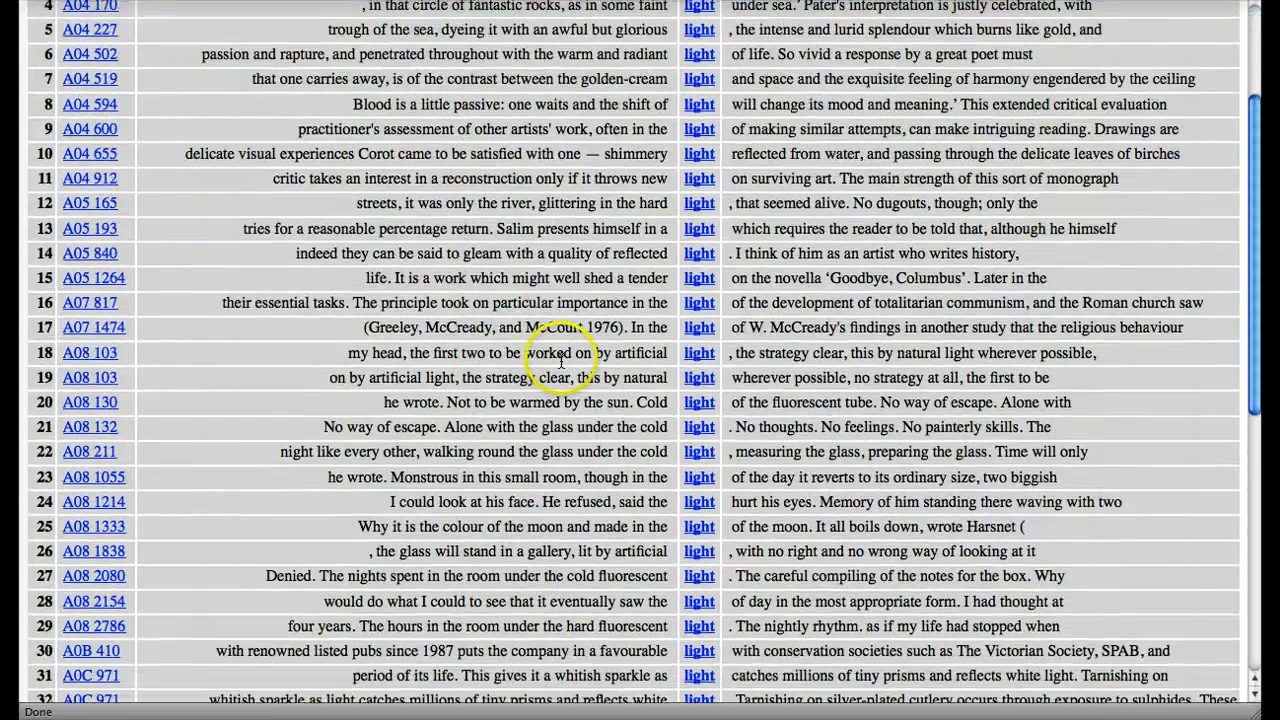
{"action": "scroll", "coordinate": [563, 357], "scroll_direction": "up", "scroll_amount": 5}
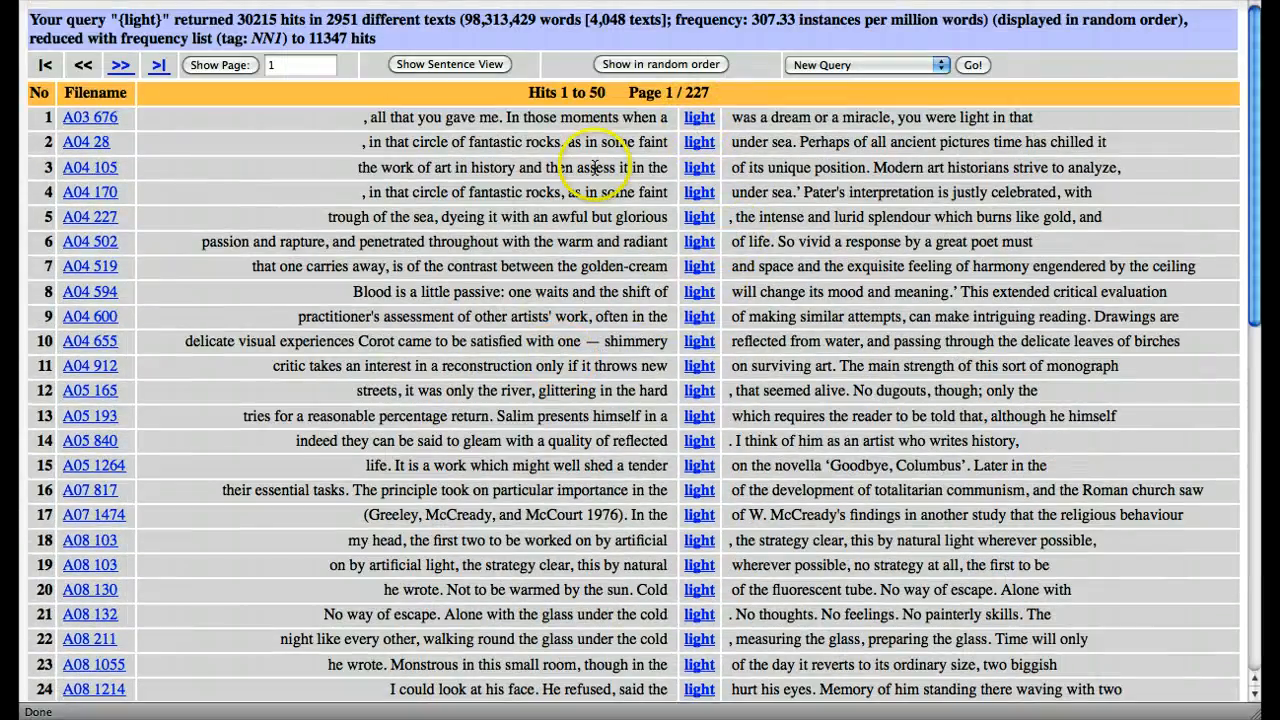
{"action": "key", "text": "super+Left"}
{"action": "scroll", "coordinate": [400, 310], "scroll_direction": "down", "scroll_amount": 3}
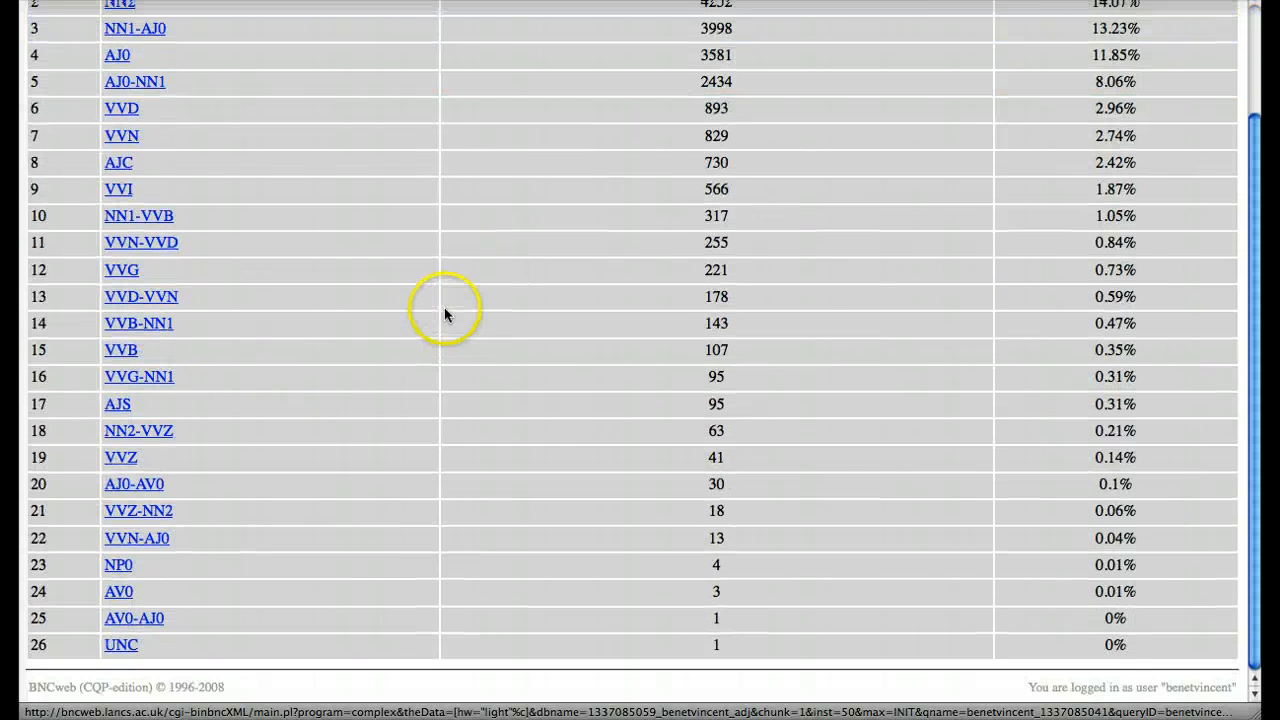
{"action": "scroll", "coordinate": [443, 312], "scroll_direction": "up", "scroll_amount": 3}
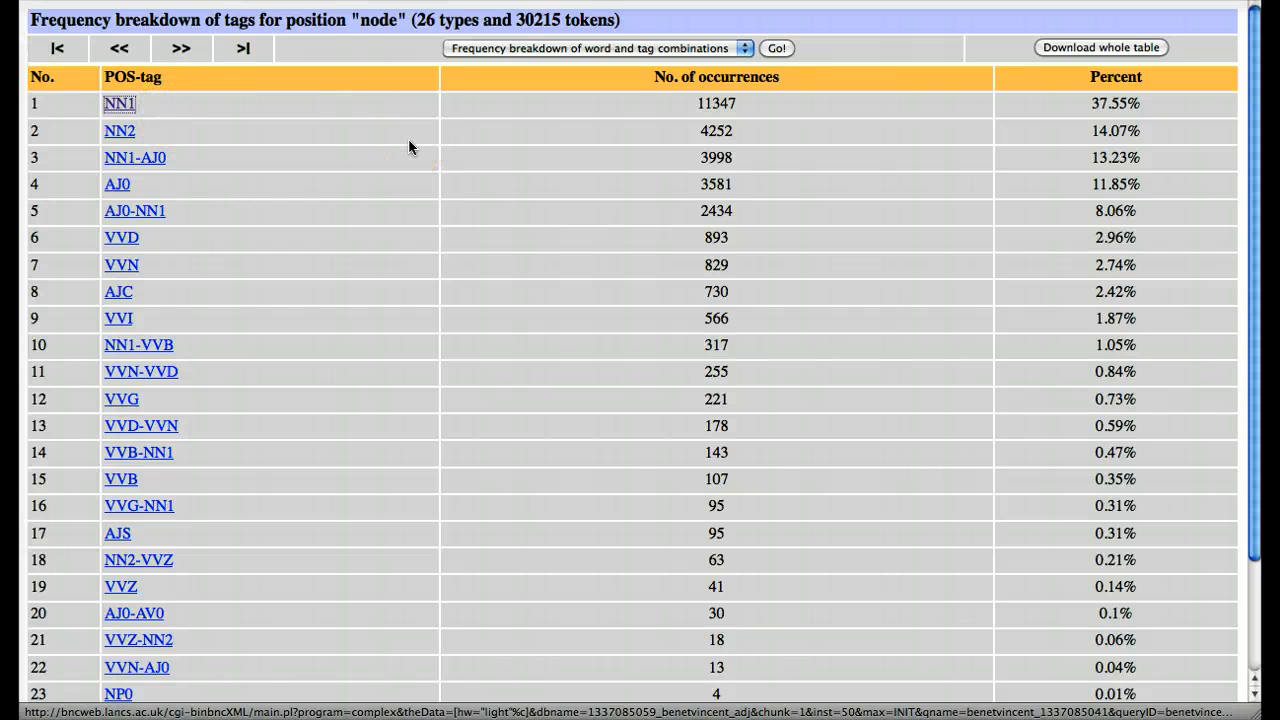
Step: Return to the Standard Query form, restrict the lemma to verbs as {light/V}, and run the query
{"action": "left_click", "coordinate": [556, 244]}
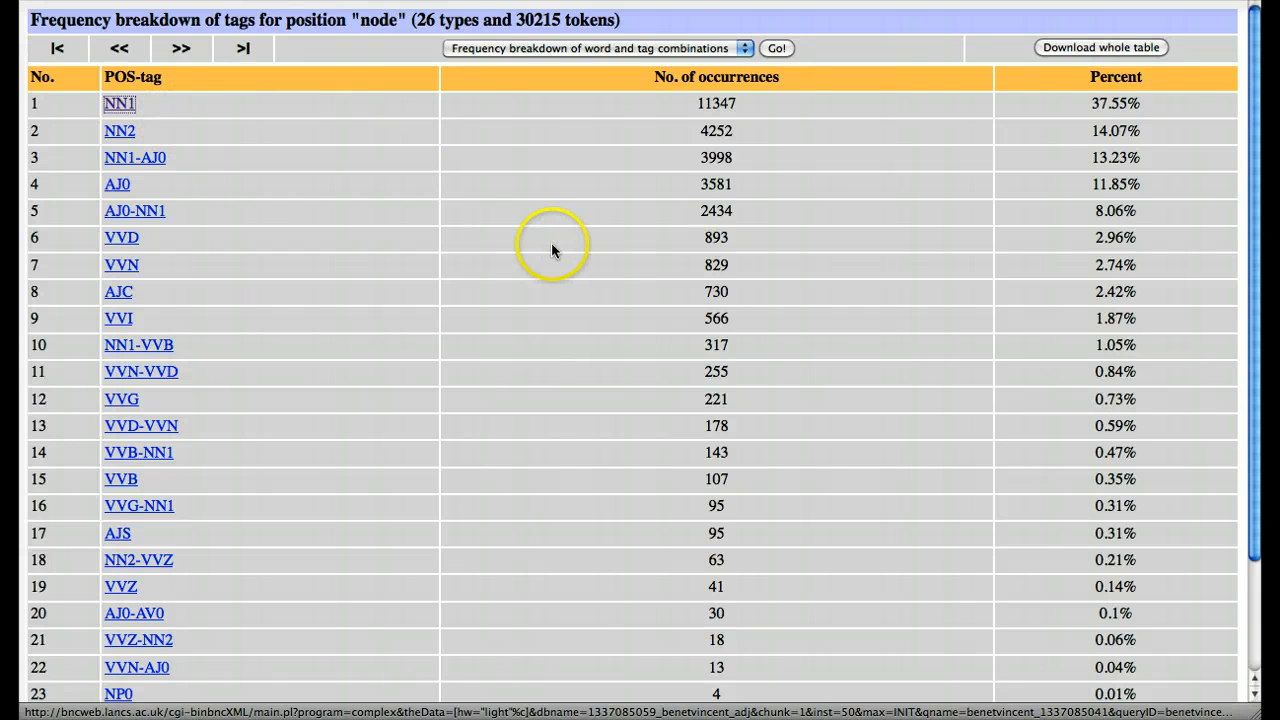
{"action": "key", "text": "super+Left"}
{"action": "key", "text": "super+Left"}
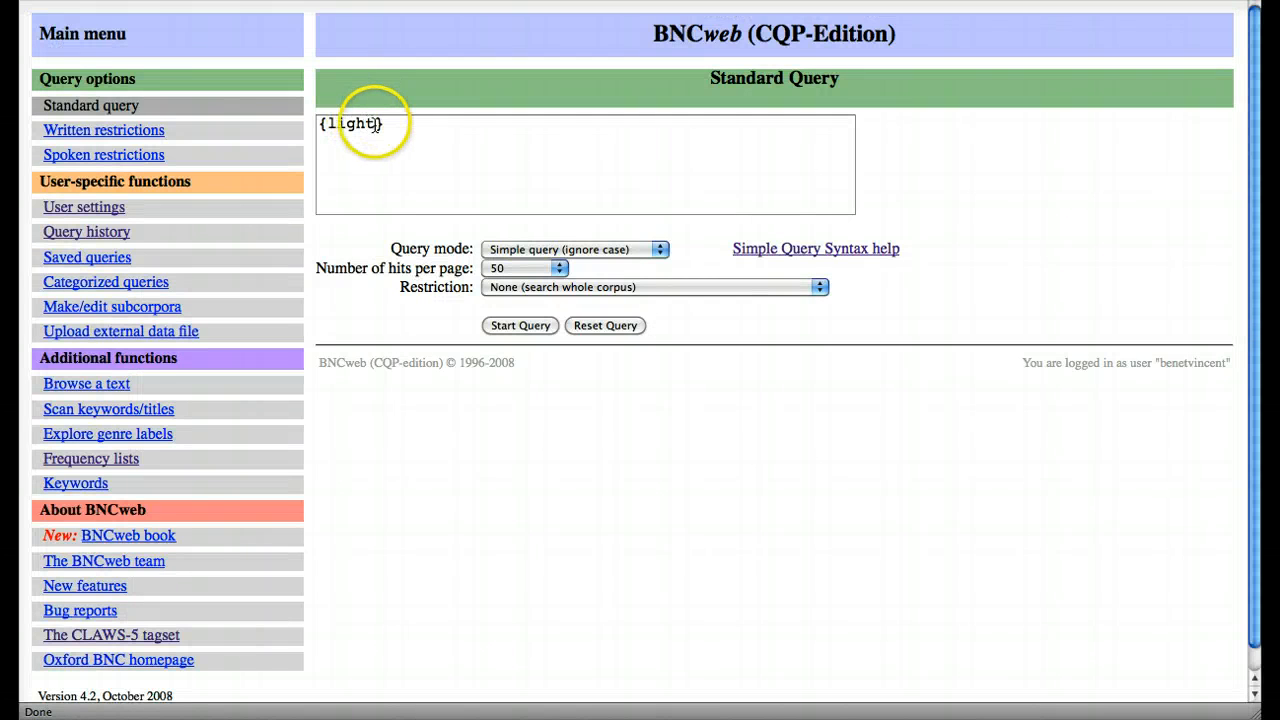
{"action": "left_click", "coordinate": [376, 123]}
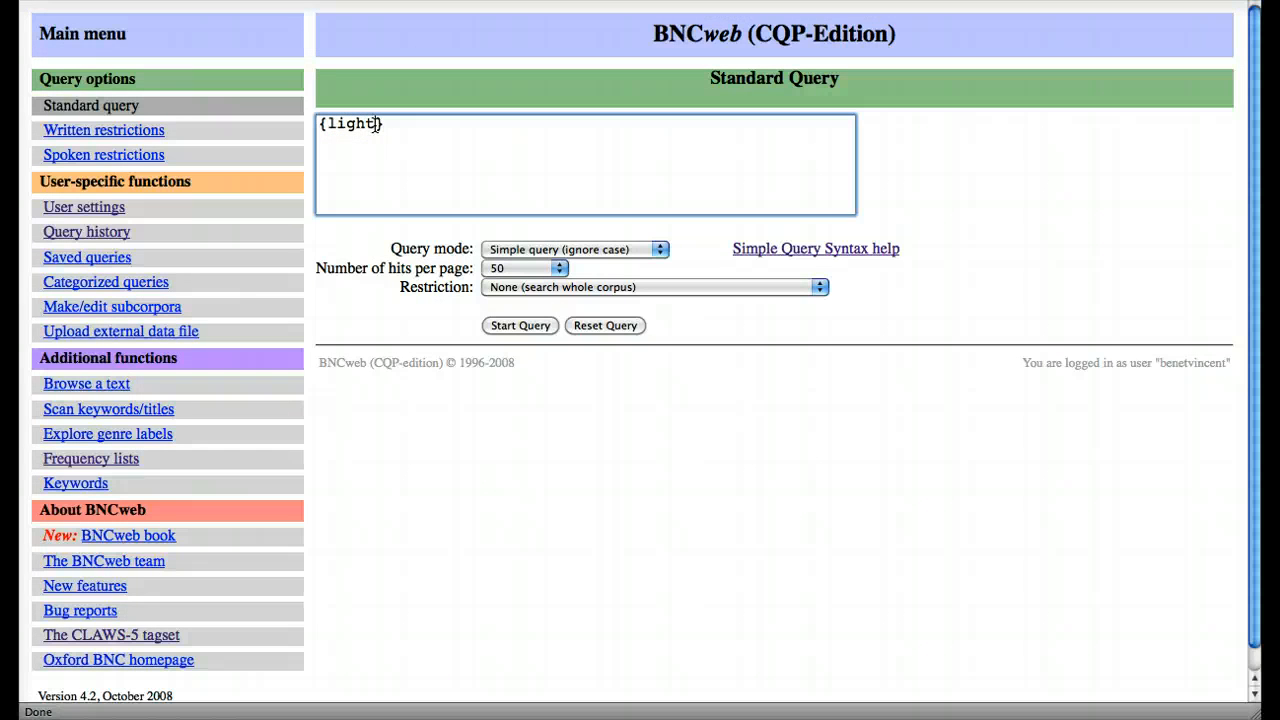
{"action": "type", "text": "?"}
{"action": "key", "text": "BackSpace"}
{"action": "type", "text": "\\"}
{"action": "key", "text": "BackSpace"}
{"action": "type", "text": "/V"}
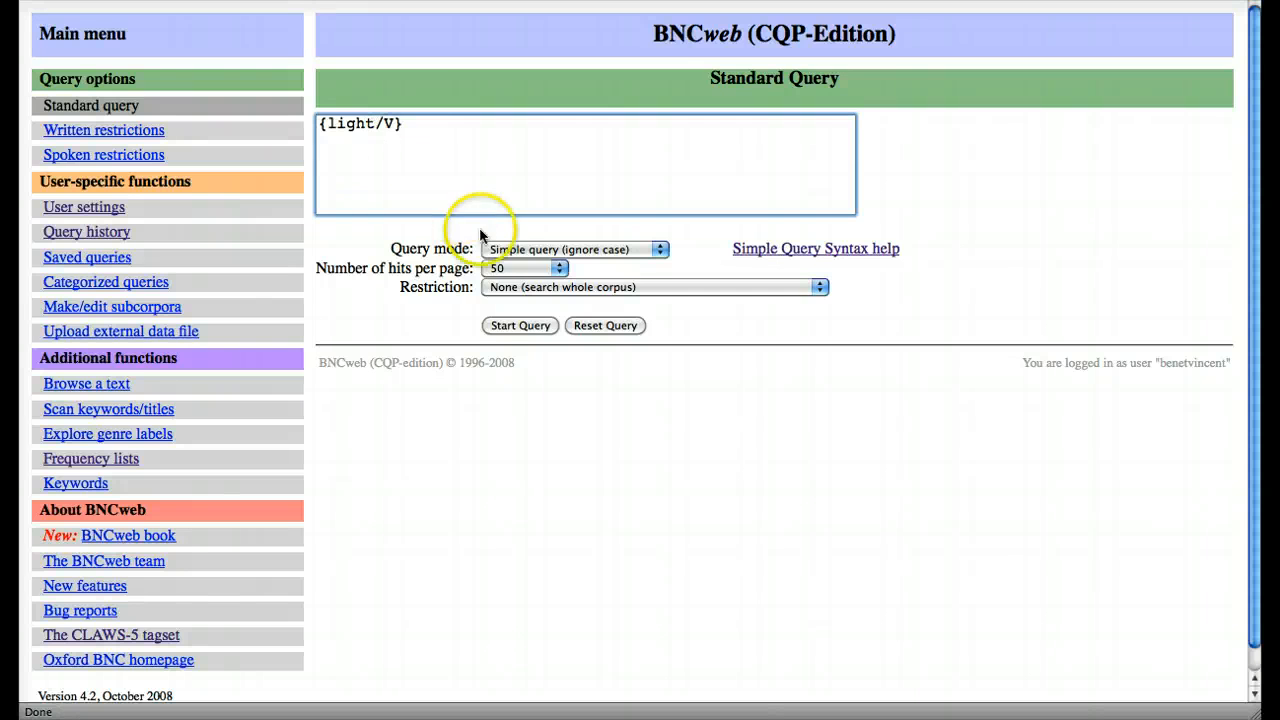
{"action": "left_click", "coordinate": [520, 325]}
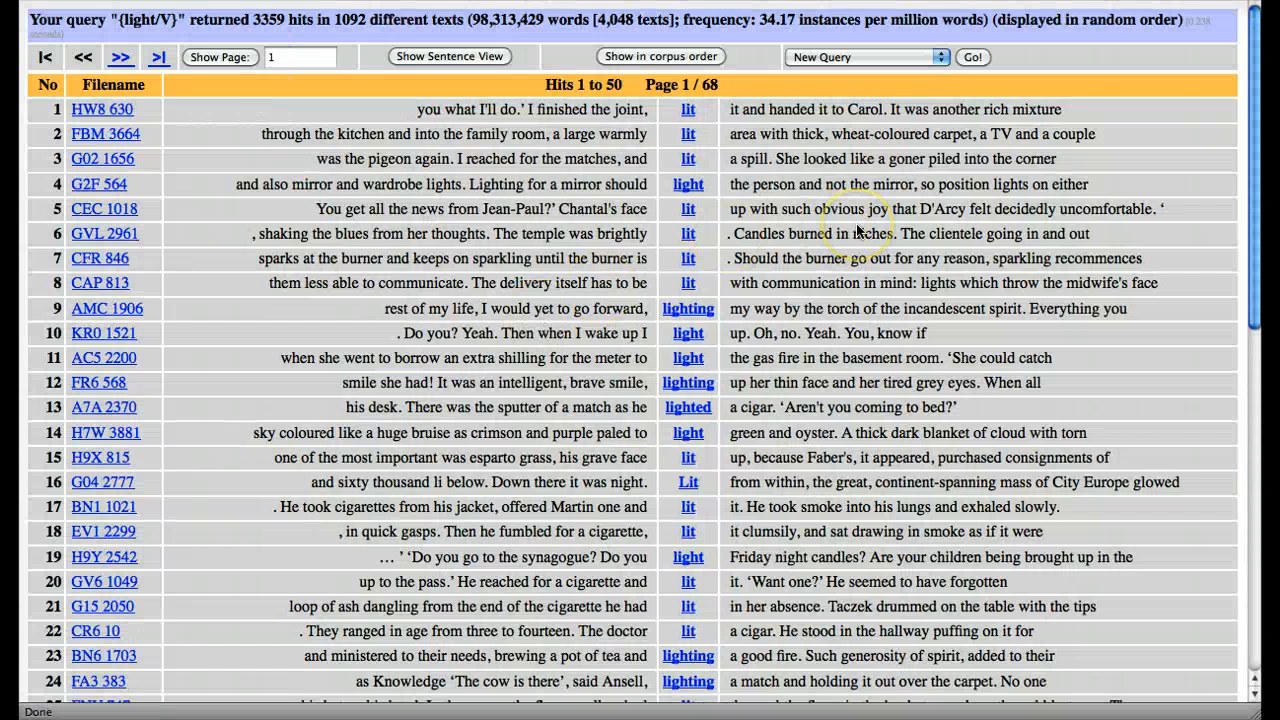
Step: Generate the frequency breakdown of the {light/V} hits by word form, followed by the breakdown of tags only
{"action": "scroll", "coordinate": [857, 230], "scroll_direction": "down", "scroll_amount": 6}
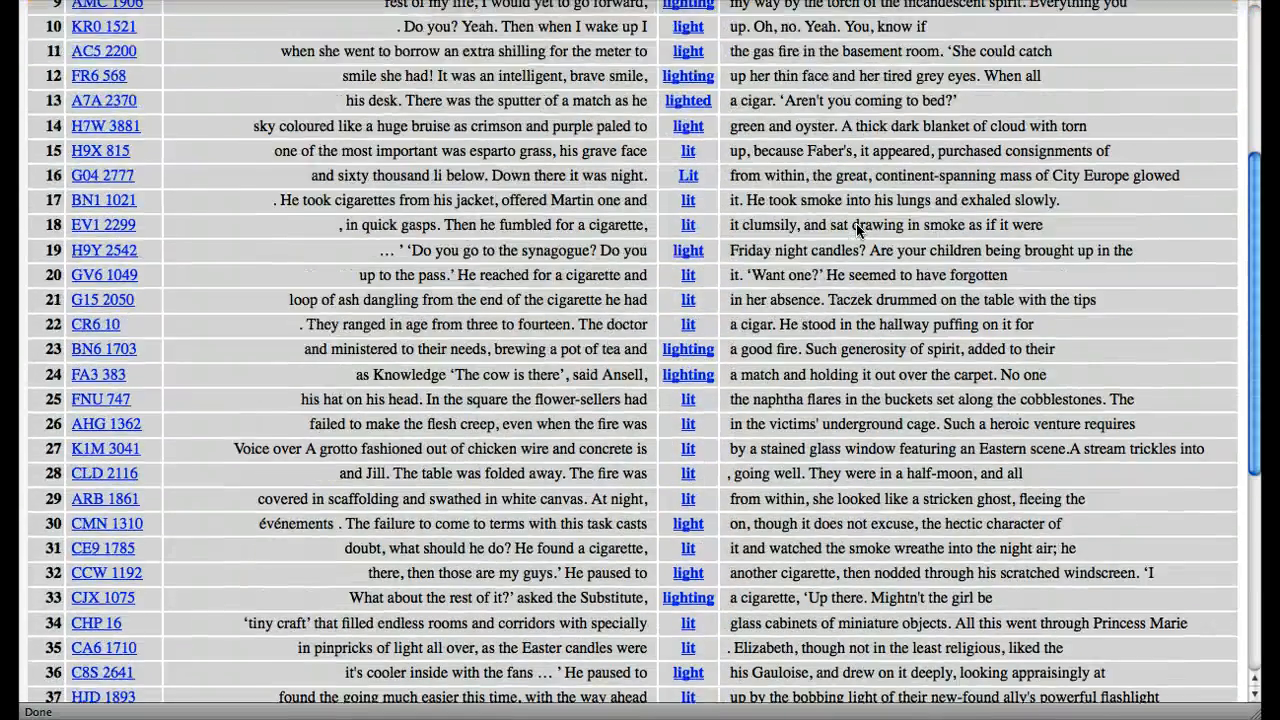
{"action": "scroll", "coordinate": [857, 230], "scroll_direction": "up", "scroll_amount": 6}
{"action": "left_click", "coordinate": [901, 66]}
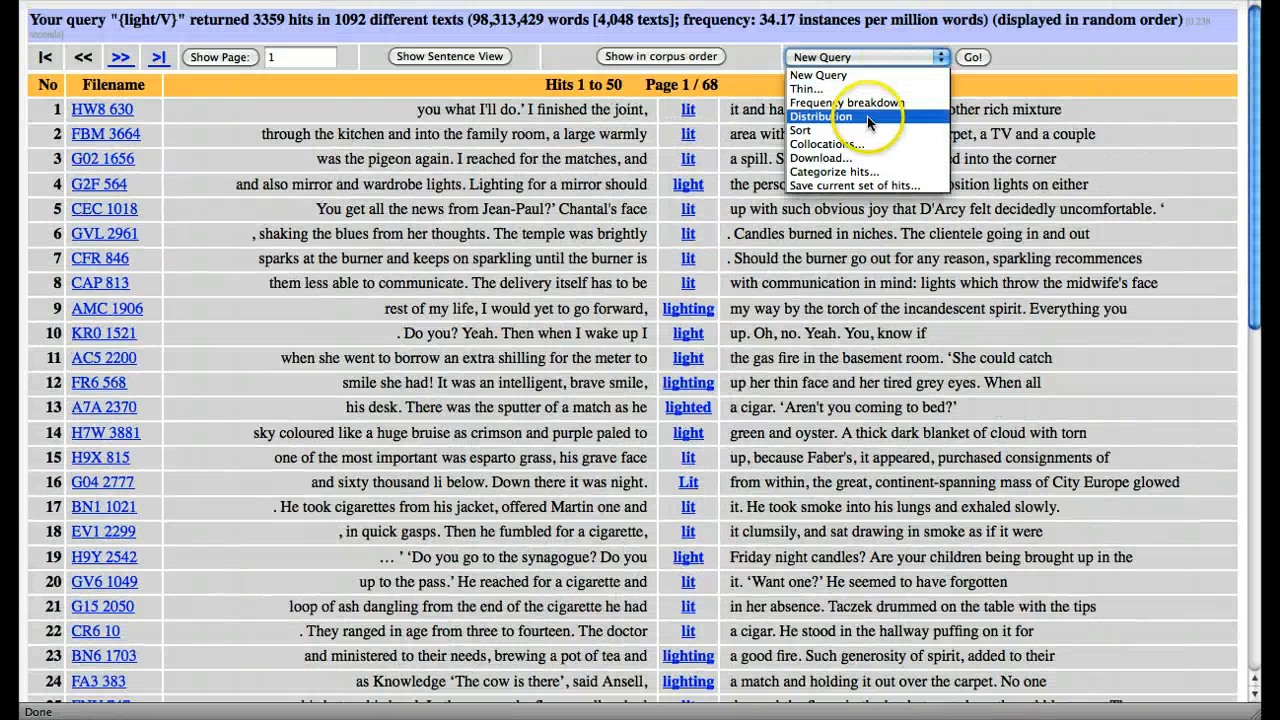
{"action": "left_click", "coordinate": [870, 105]}
{"action": "left_click", "coordinate": [975, 62]}
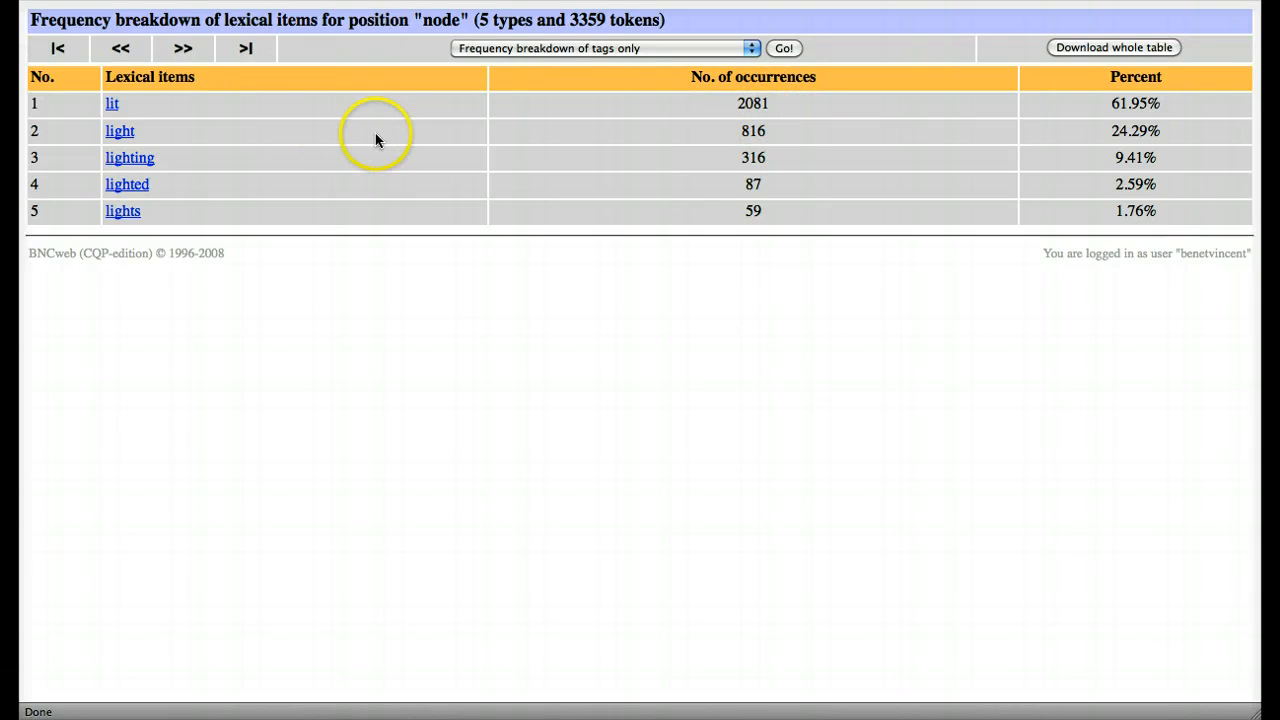
{"action": "left_click", "coordinate": [784, 49]}
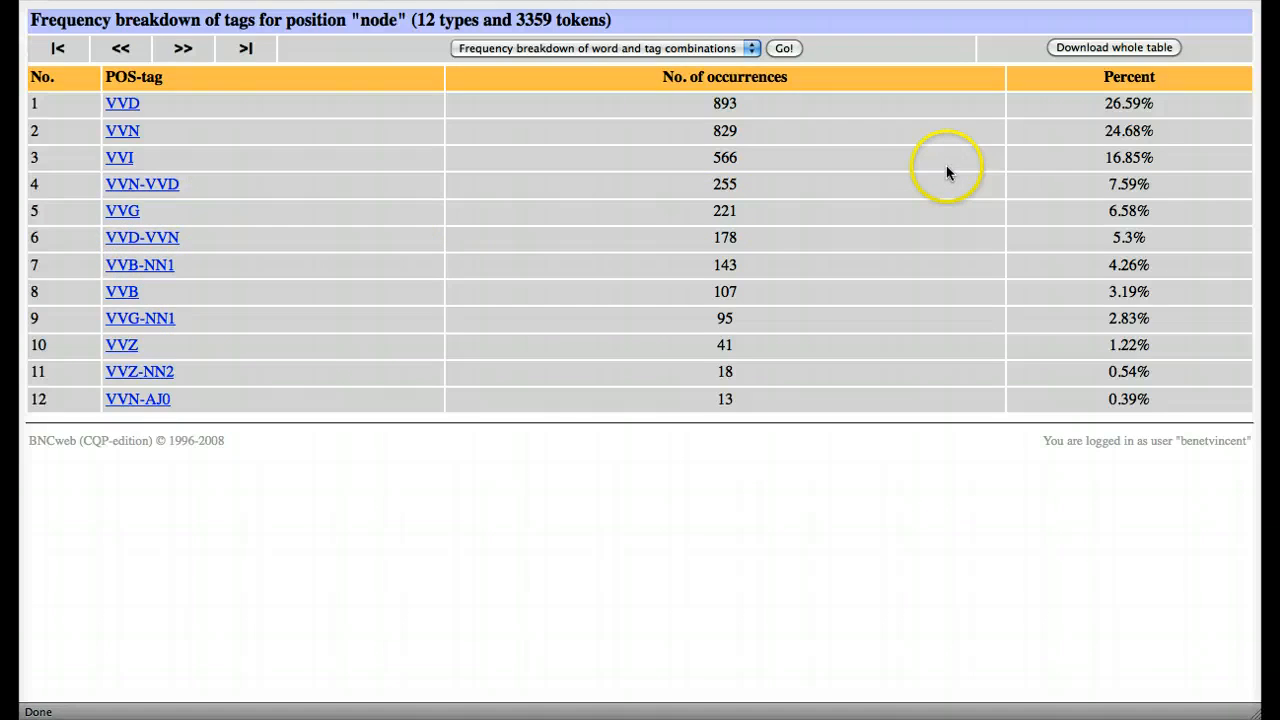
Step: Download the whole tag frequency table, open frequency_list.txt to view it, and close the text file
{"action": "left_click", "coordinate": [1080, 48]}
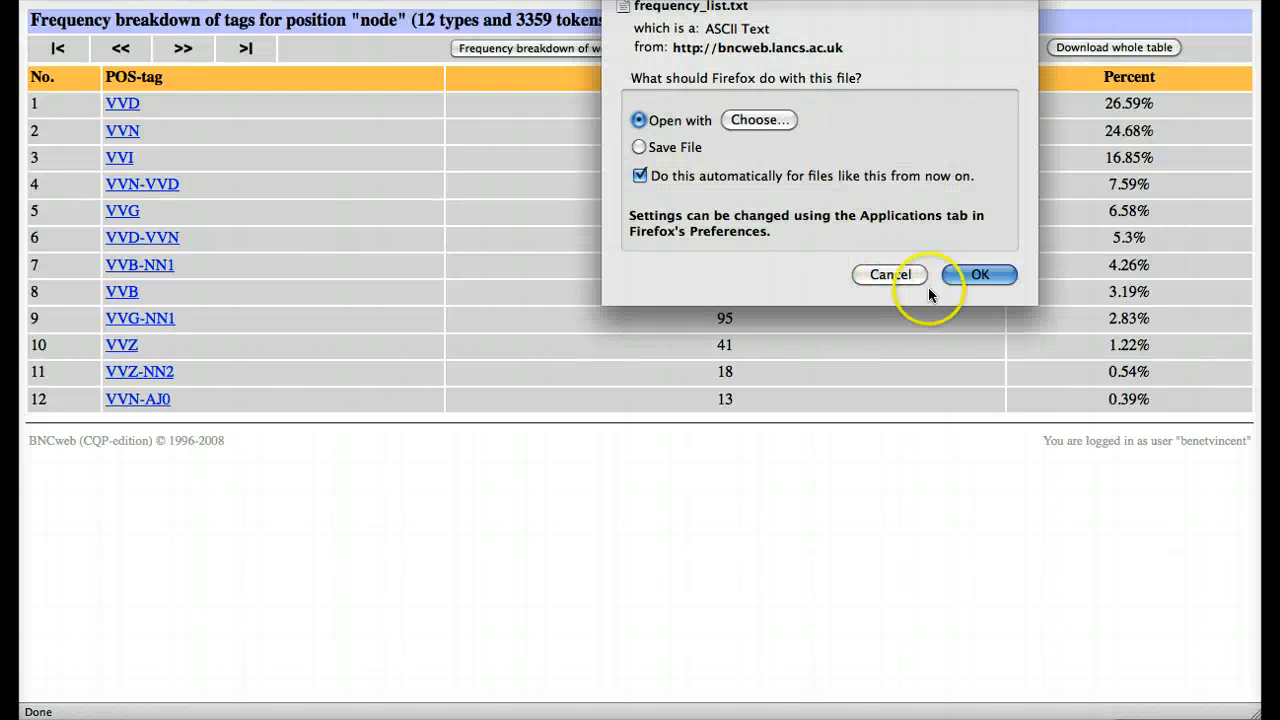
{"action": "left_click", "coordinate": [982, 273]}
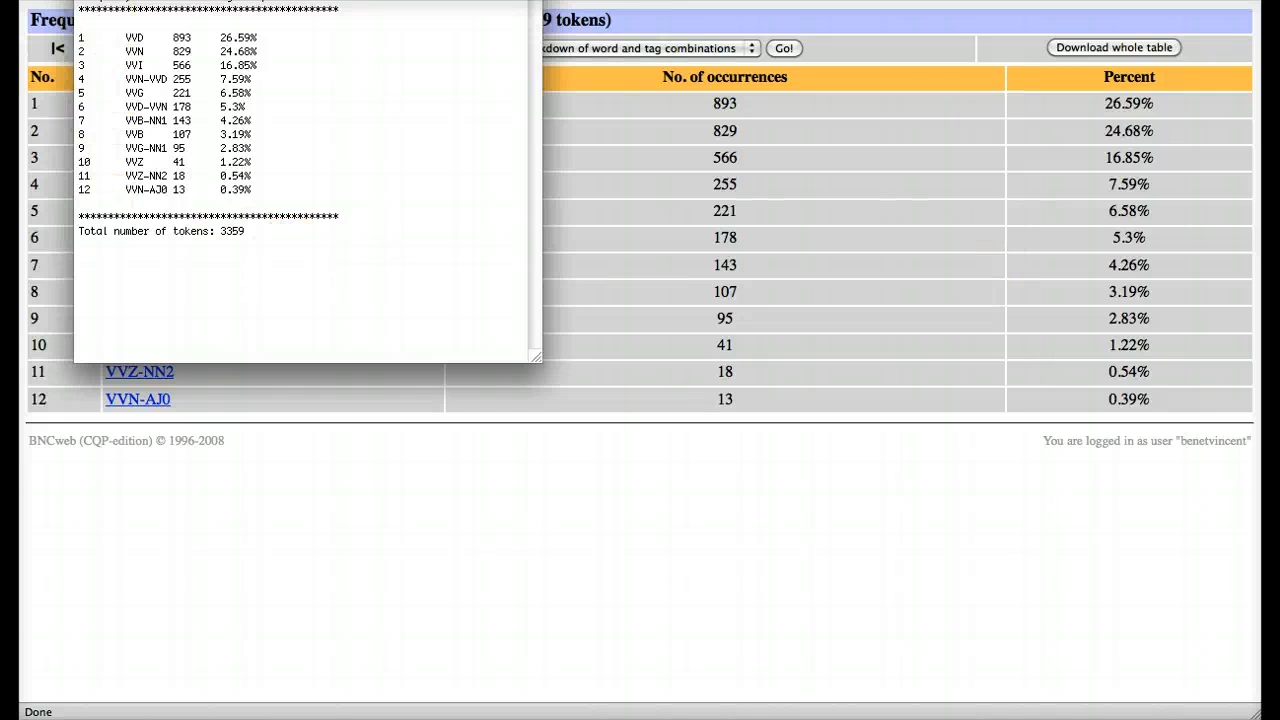
{"action": "key", "text": "super+w"}
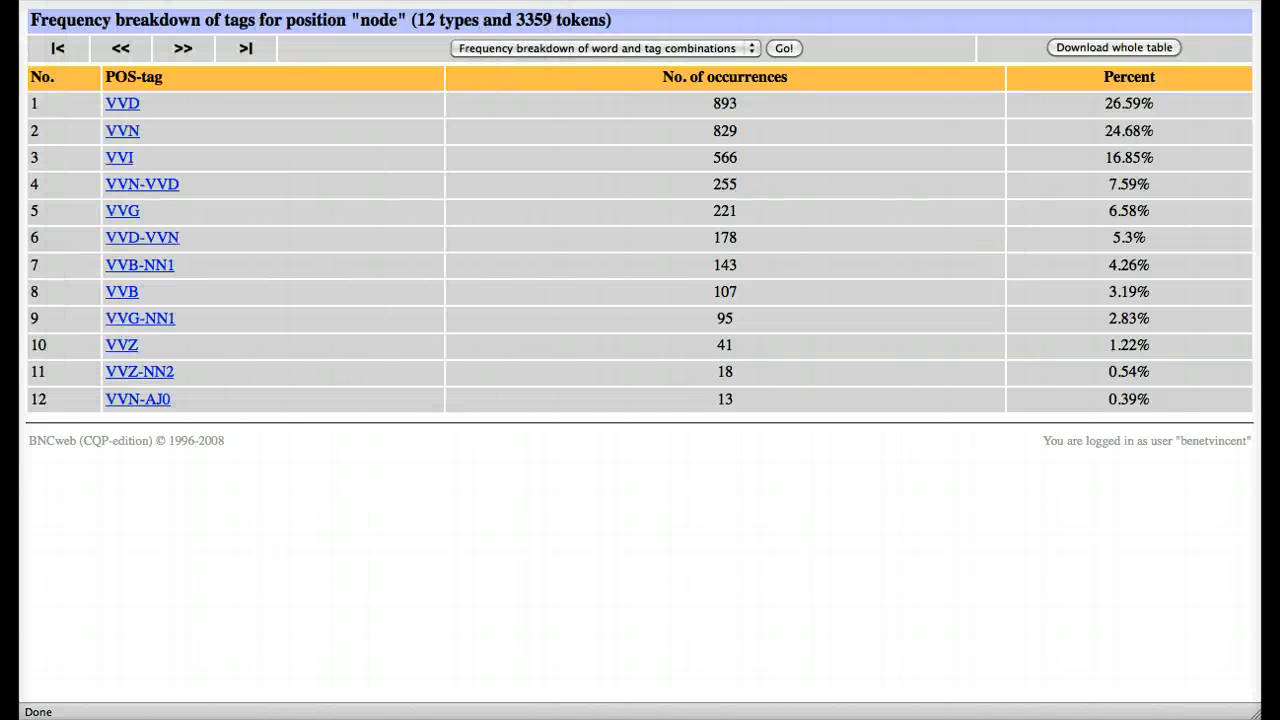
{"action": "left_click", "coordinate": [572, 378]}
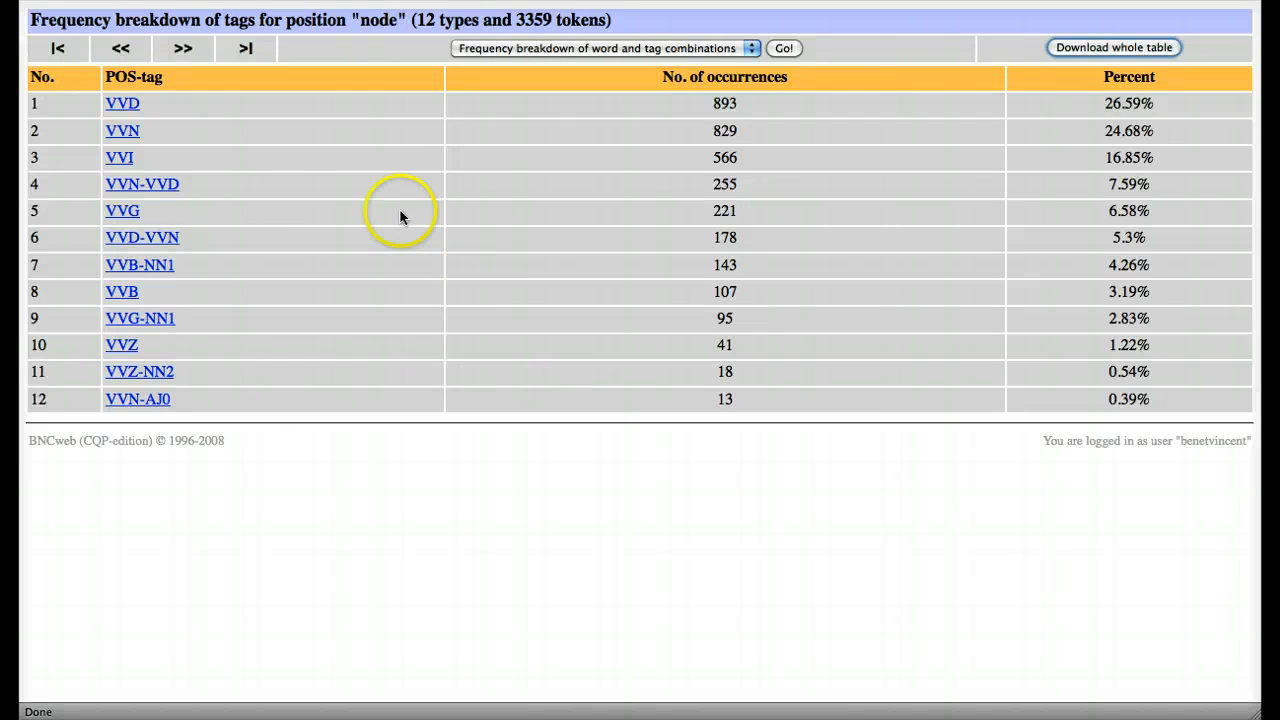
Step: Return to the Standard Query form, replace the query with {far/A}, and run it
{"action": "key", "text": "super+Left"}
{"action": "key", "text": "super+Left"}
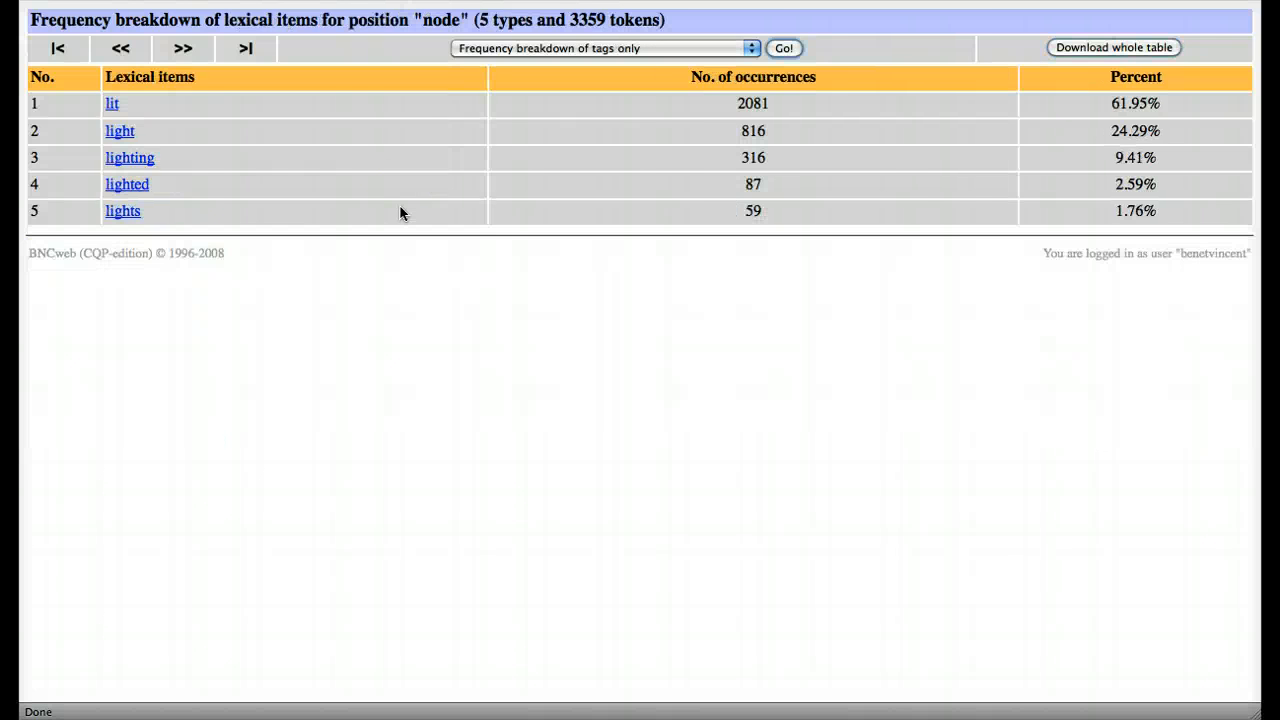
{"action": "key", "text": "super+Left"}
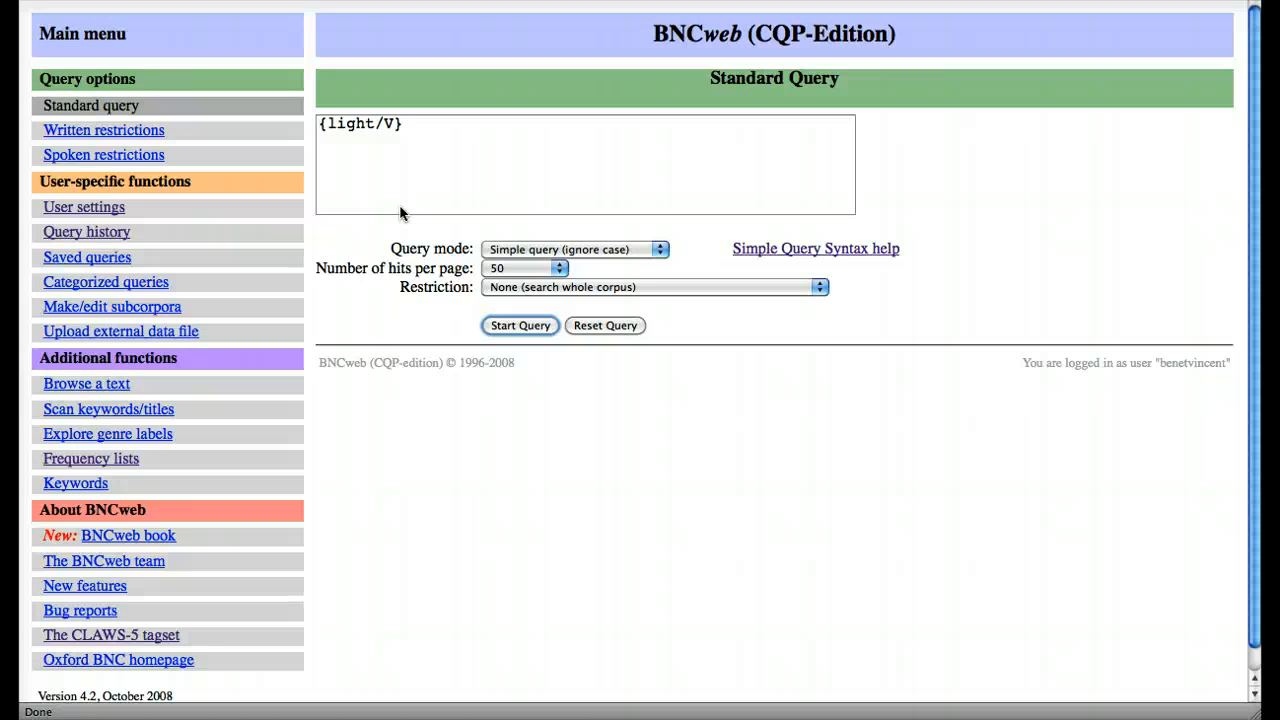
{"action": "left_click", "coordinate": [371, 124]}
{"action": "key", "text": "BackSpace"}
{"action": "key", "text": "BackSpace"}
{"action": "key", "text": "BackSpace"}
{"action": "key", "text": "BackSpace"}
{"action": "key", "text": "BackSpace"}
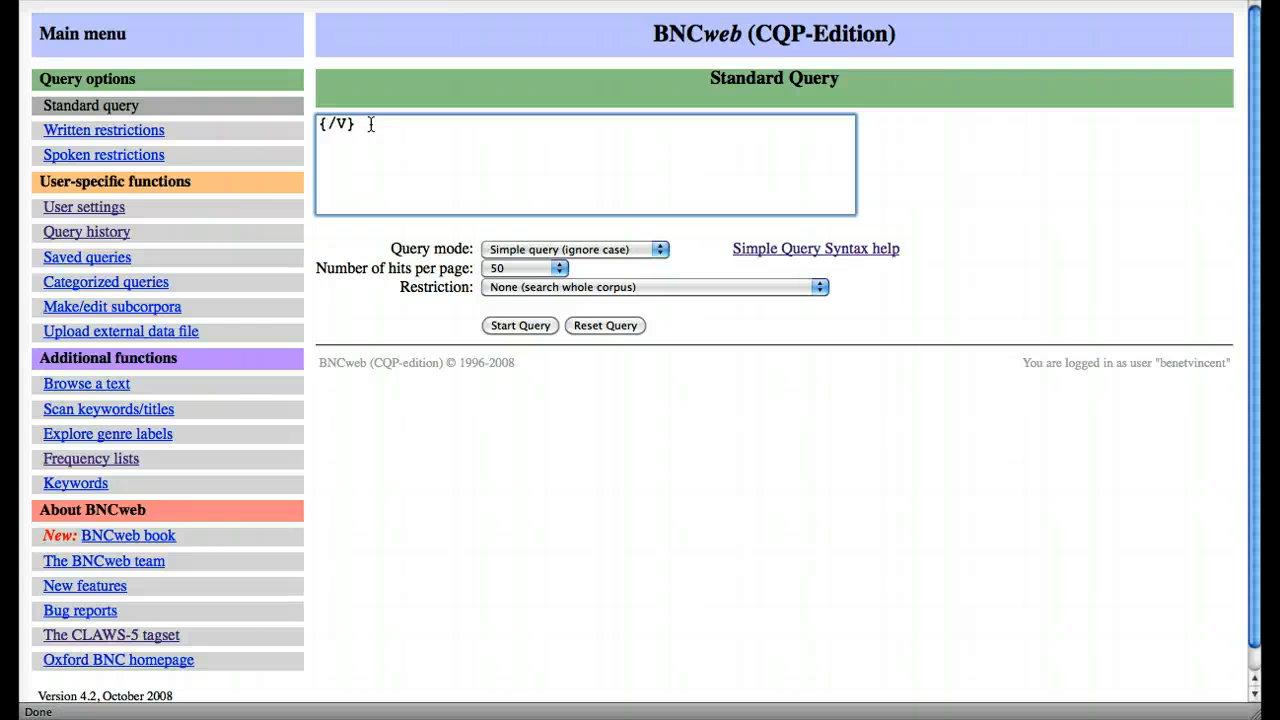
{"action": "type", "text": "far"}
{"action": "key", "text": "Delete"}
{"action": "type", "text": "A"}
{"action": "left_click", "coordinate": [517, 327]}
{"action": "left_click", "coordinate": [517, 326]}
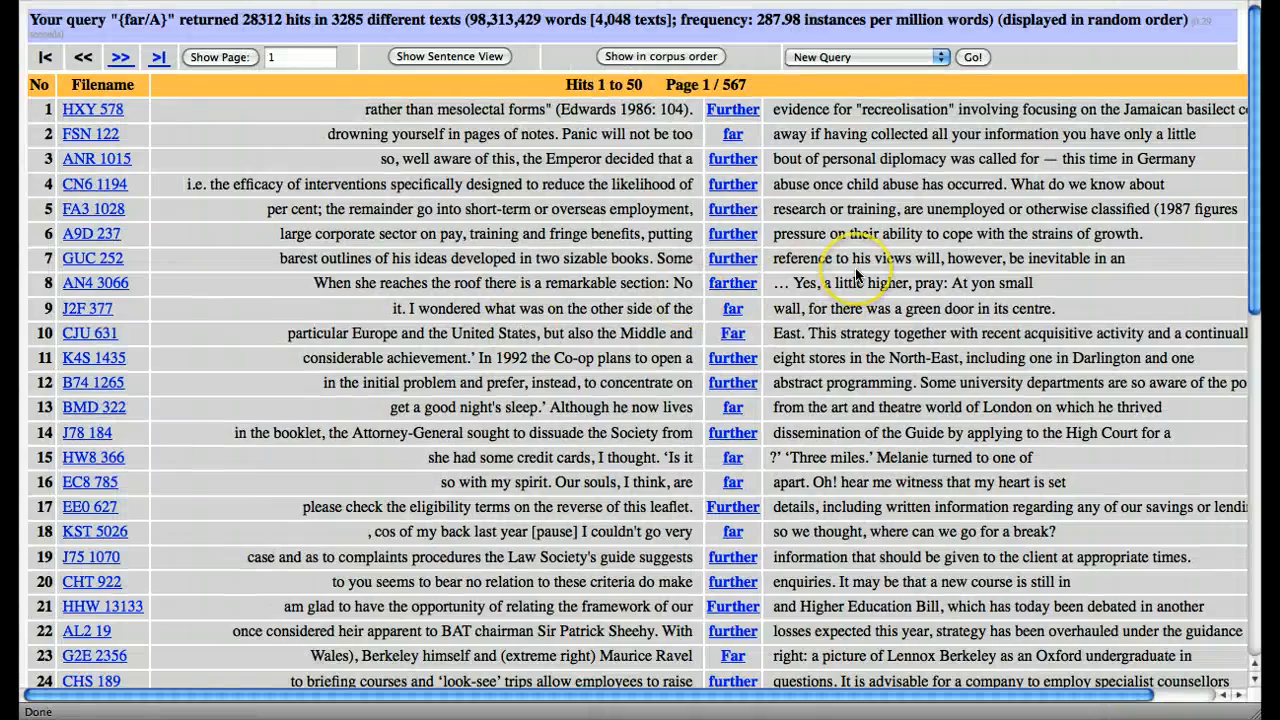
Step: Look through the {far/A} hits and generate their frequency breakdown by word form
{"action": "scroll", "coordinate": [855, 274], "scroll_direction": "down", "scroll_amount": 10}
{"action": "scroll", "coordinate": [856, 273], "scroll_direction": "down", "scroll_amount": 5}
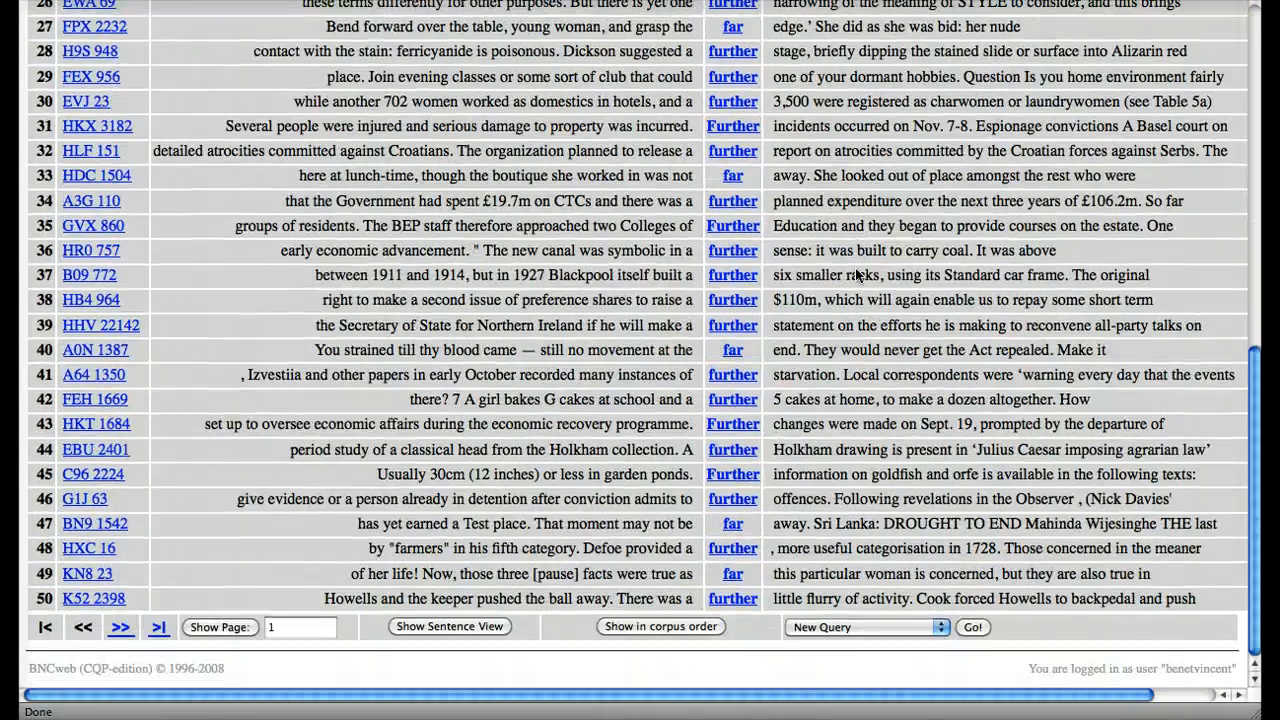
{"action": "scroll", "coordinate": [856, 274], "scroll_direction": "up", "scroll_amount": 15}
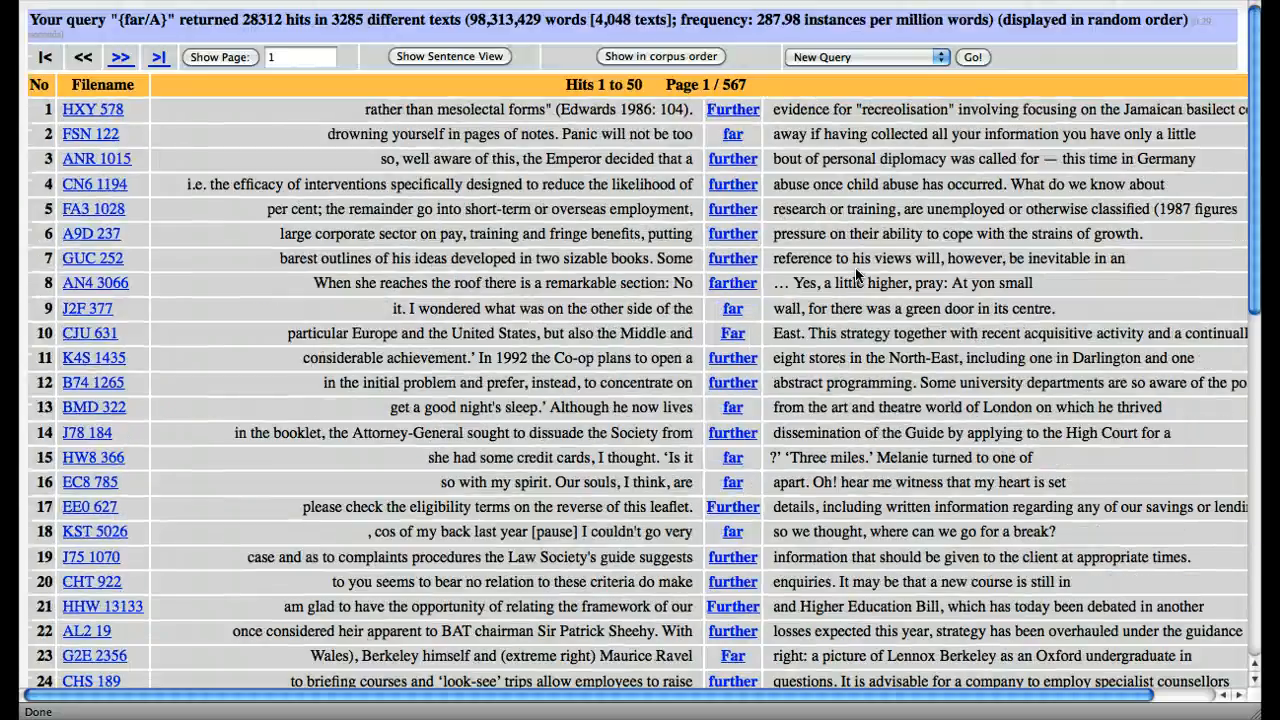
{"action": "left_click", "coordinate": [856, 56]}
{"action": "left_click", "coordinate": [846, 101]}
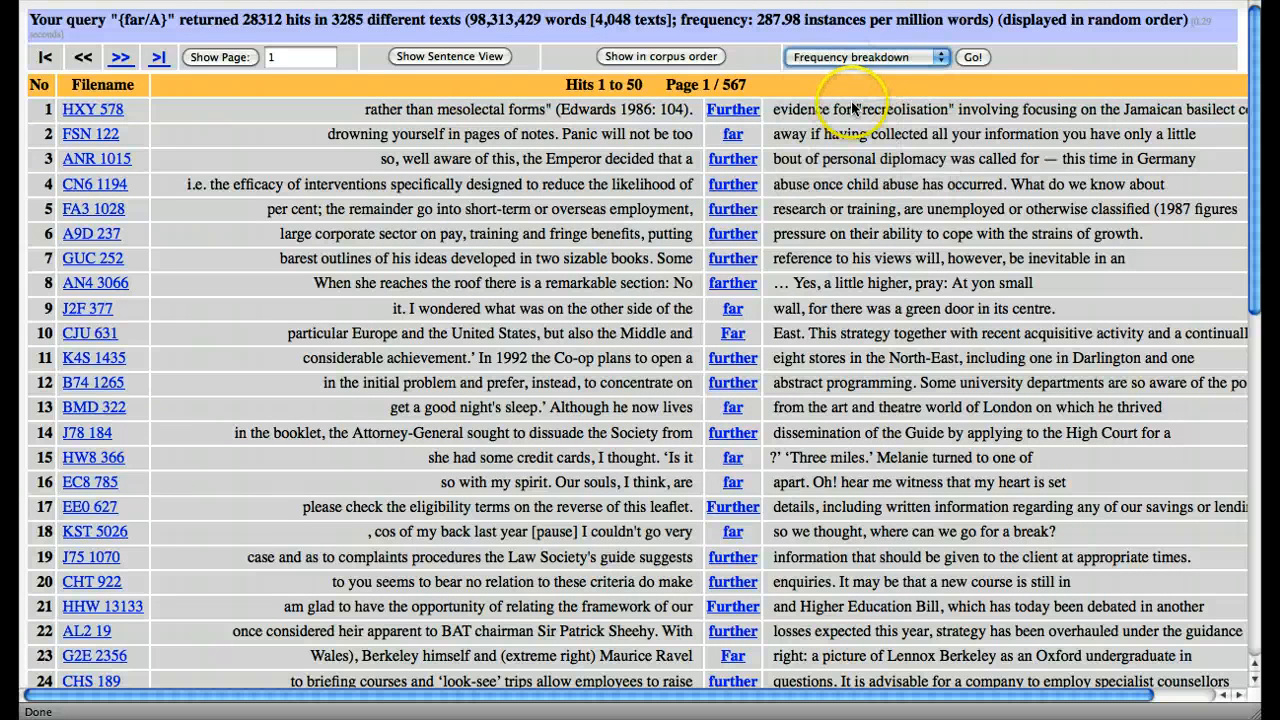
{"action": "left_click", "coordinate": [971, 58]}
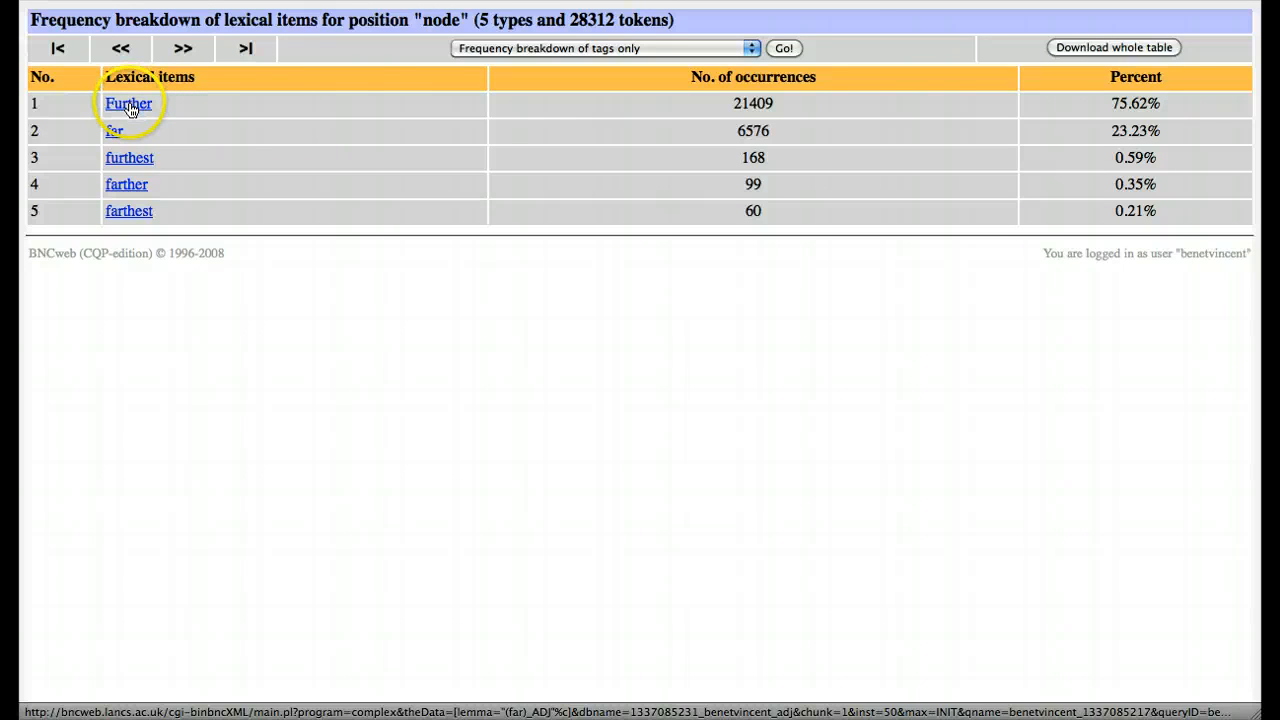
Step: Return to the Standard Query form, replace the query with {prove/V}, and run it
{"action": "key", "text": "super+Left"}
{"action": "key", "text": "super+Left"}
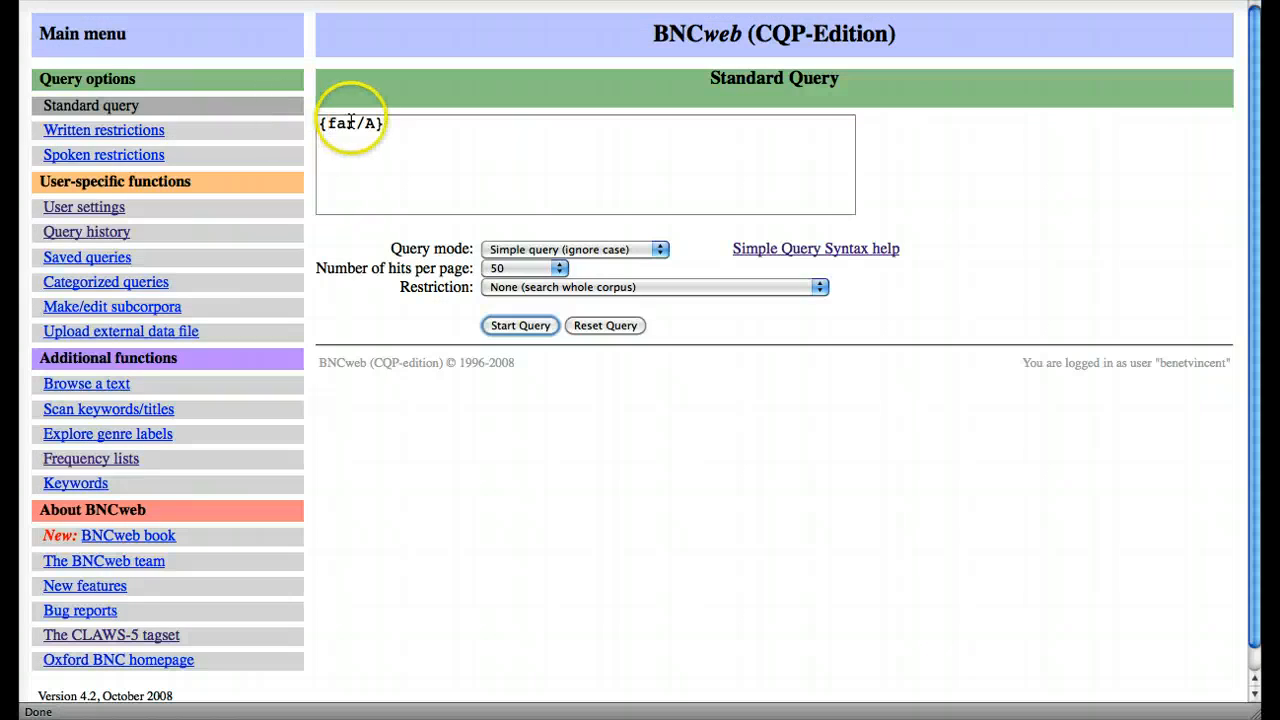
{"action": "left_click", "coordinate": [353, 121]}
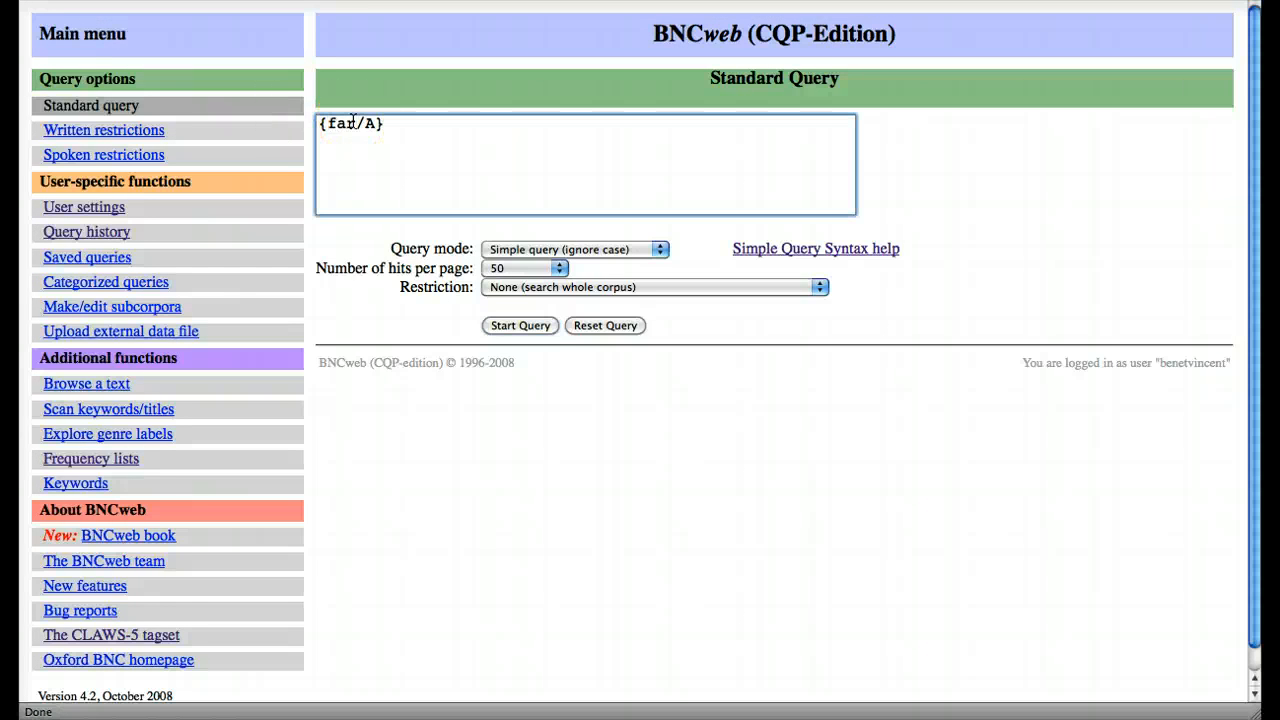
{"action": "key", "text": "BackSpace"}
{"action": "key", "text": "BackSpace"}
{"action": "key", "text": "BackSpace"}
{"action": "type", "text": "prove"}
{"action": "left_click", "coordinate": [524, 326]}
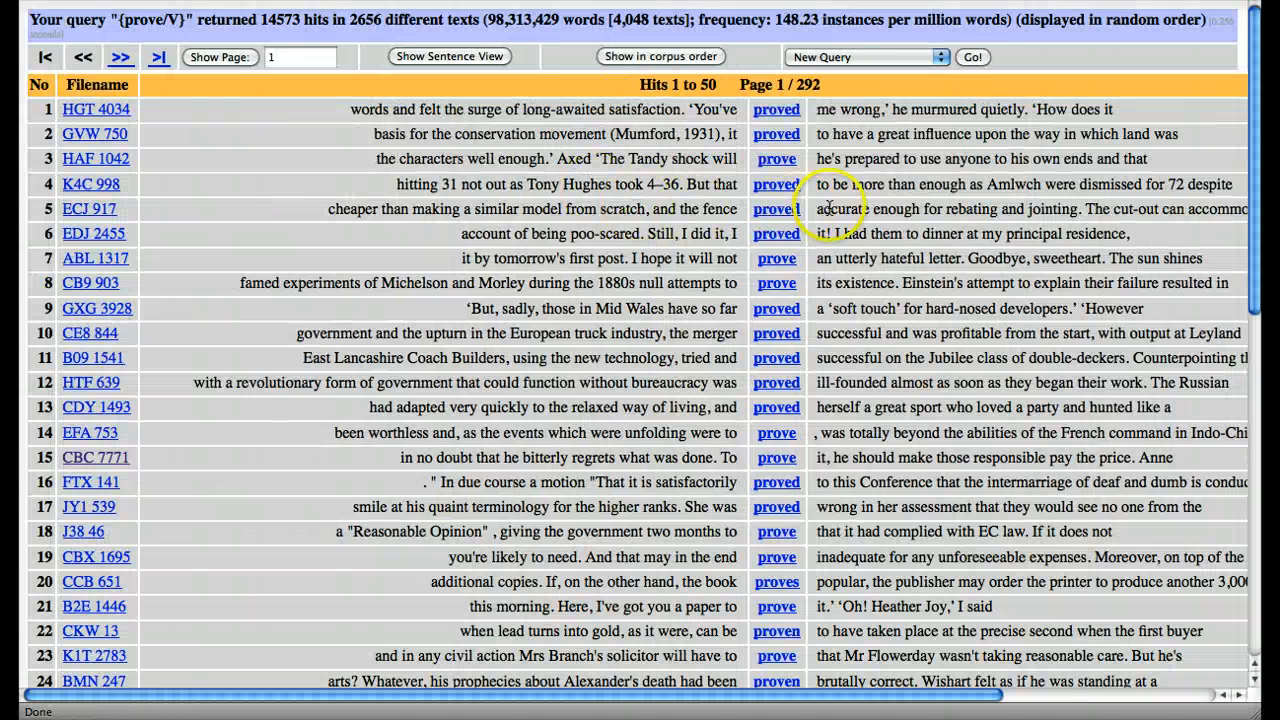
Step: Generate the frequency breakdown of the {prove/V} hits by word form
{"action": "left_click", "coordinate": [857, 57]}
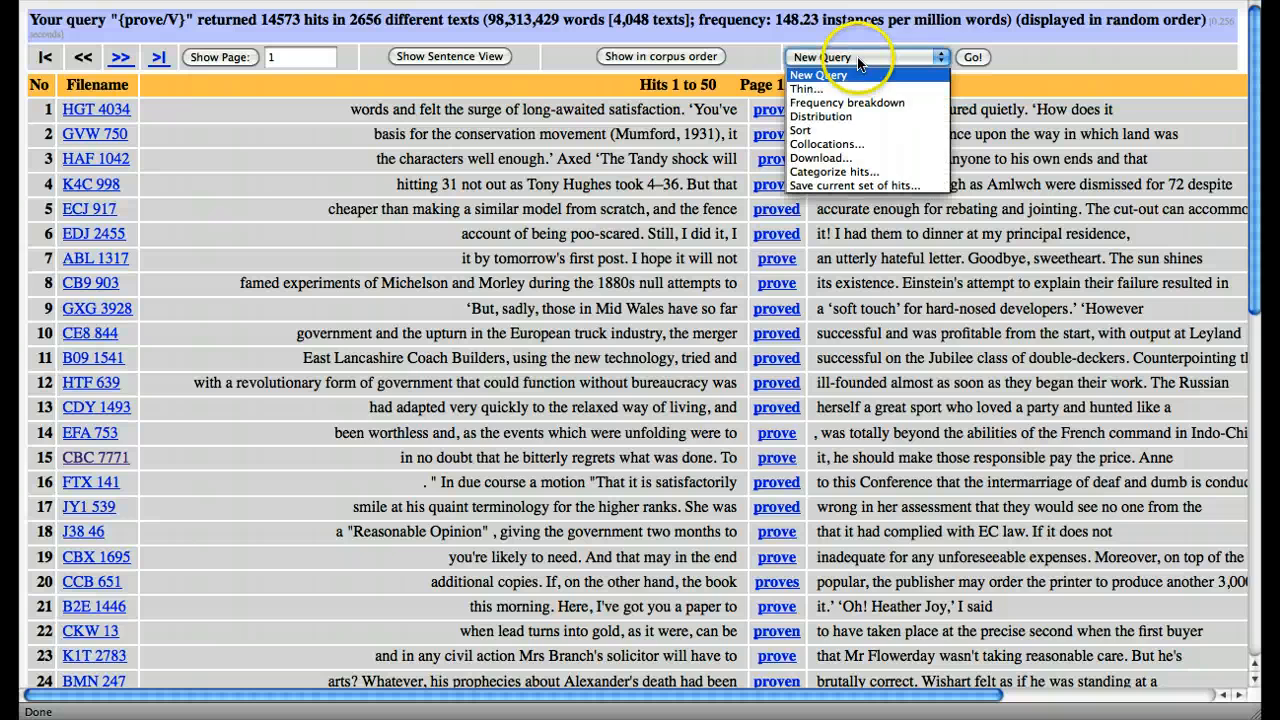
{"action": "left_click", "coordinate": [482, 137]}
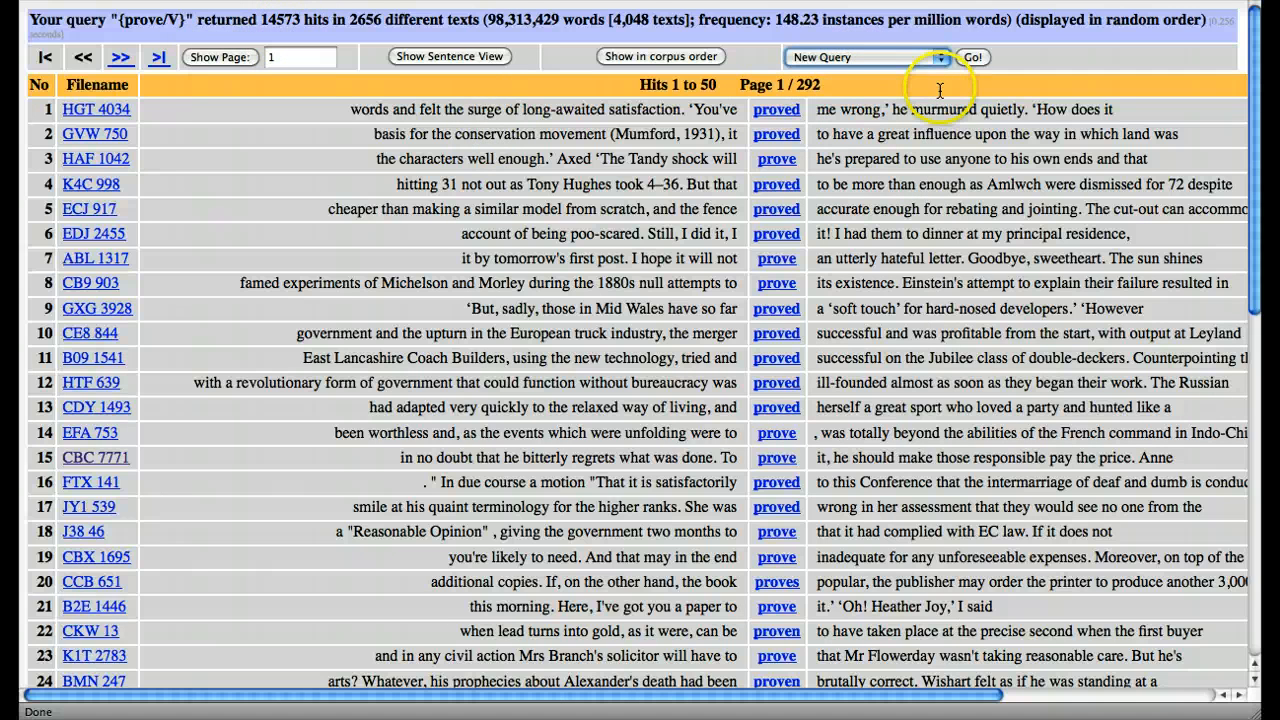
{"action": "left_click", "coordinate": [880, 56]}
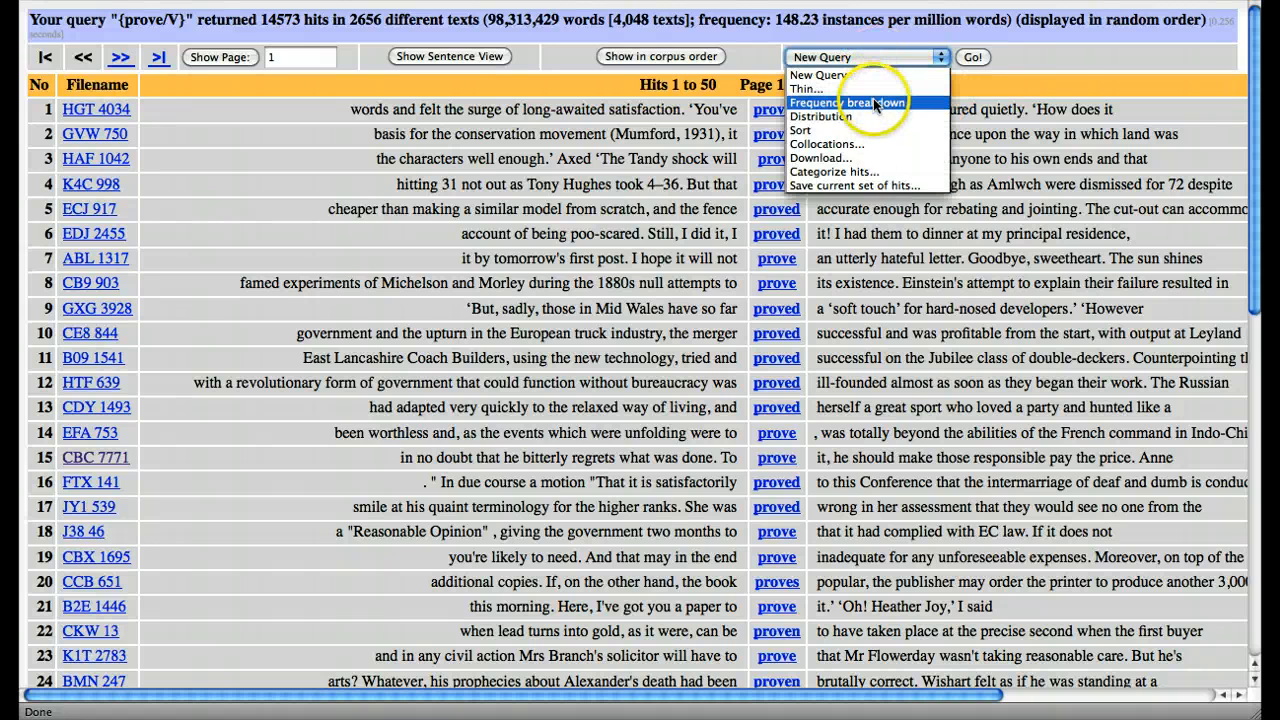
{"action": "left_click", "coordinate": [875, 103]}
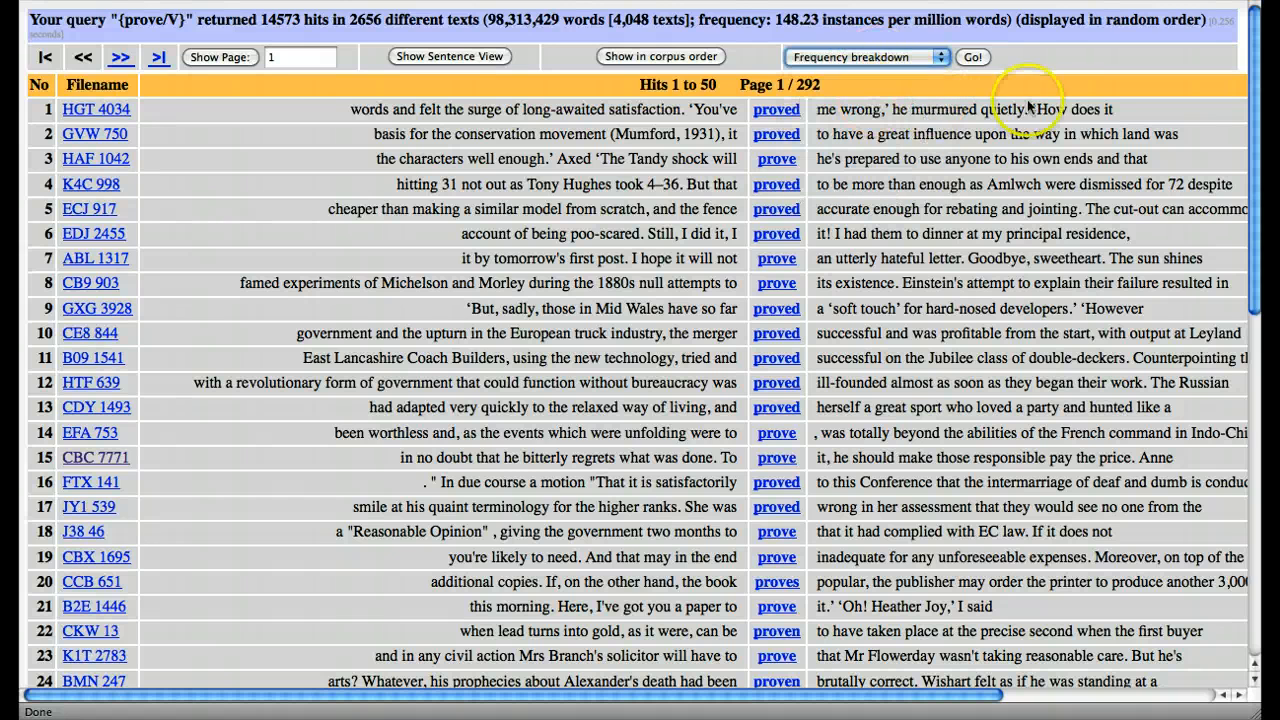
{"action": "left_click", "coordinate": [972, 58]}
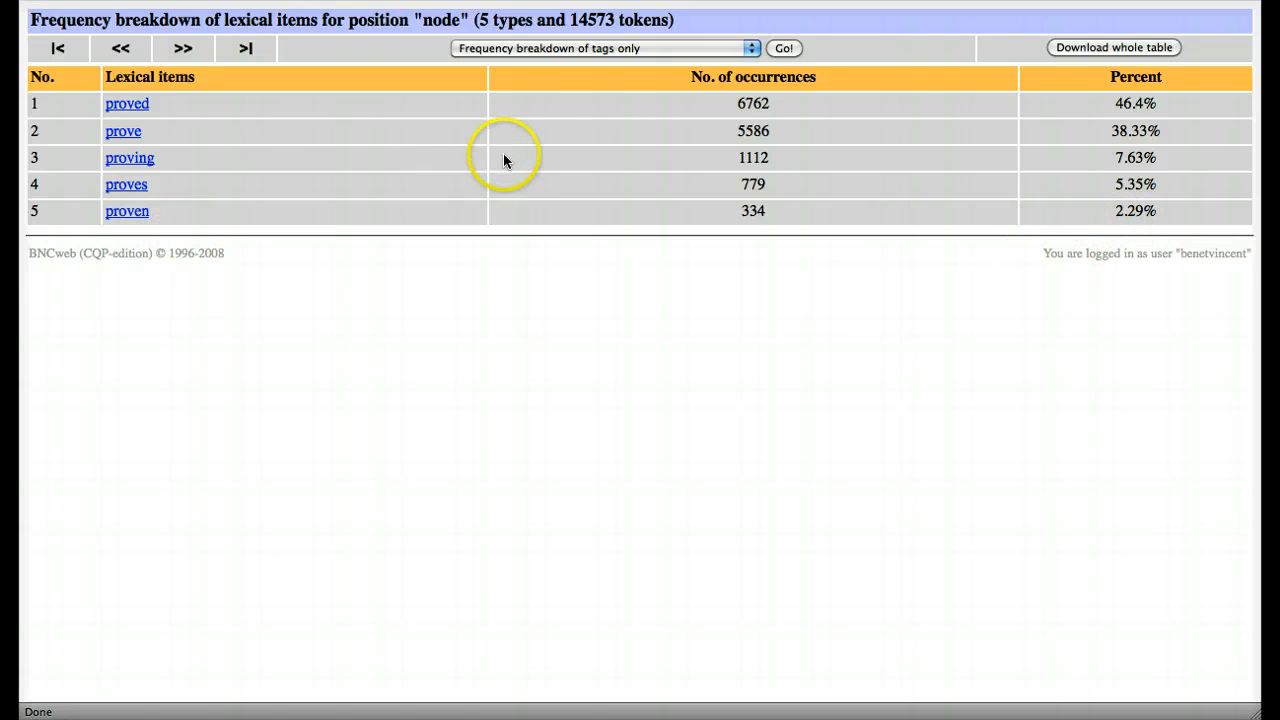
Step: Go back to the Standard Query form, change the lemma to make the query {dive/V}, and run it
{"action": "left_click", "coordinate": [784, 52]}
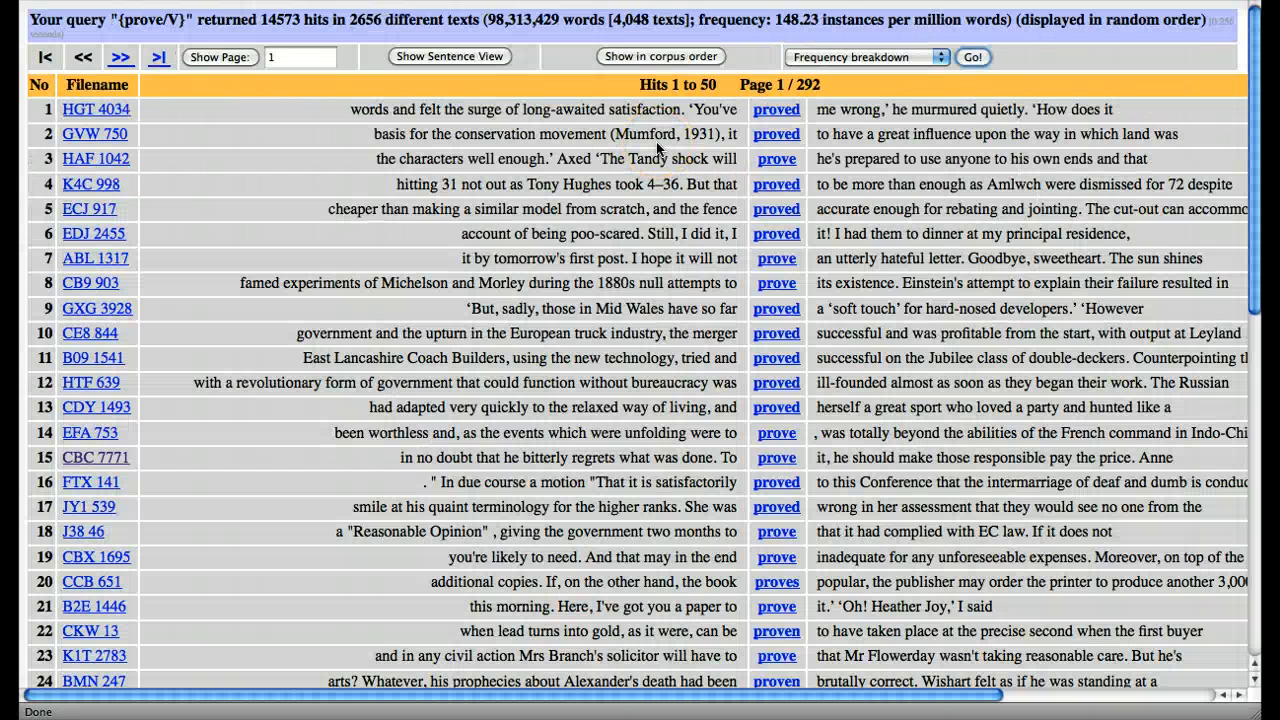
{"action": "key", "text": "super+Left"}
{"action": "left_click", "coordinate": [376, 123]}
{"action": "key", "text": "BackSpace"}
{"action": "key", "text": "BackSpace"}
{"action": "key", "text": "BackSpace"}
{"action": "key", "text": "BackSpace"}
{"action": "key", "text": "BackSpace"}
{"action": "type", "text": "dive"}
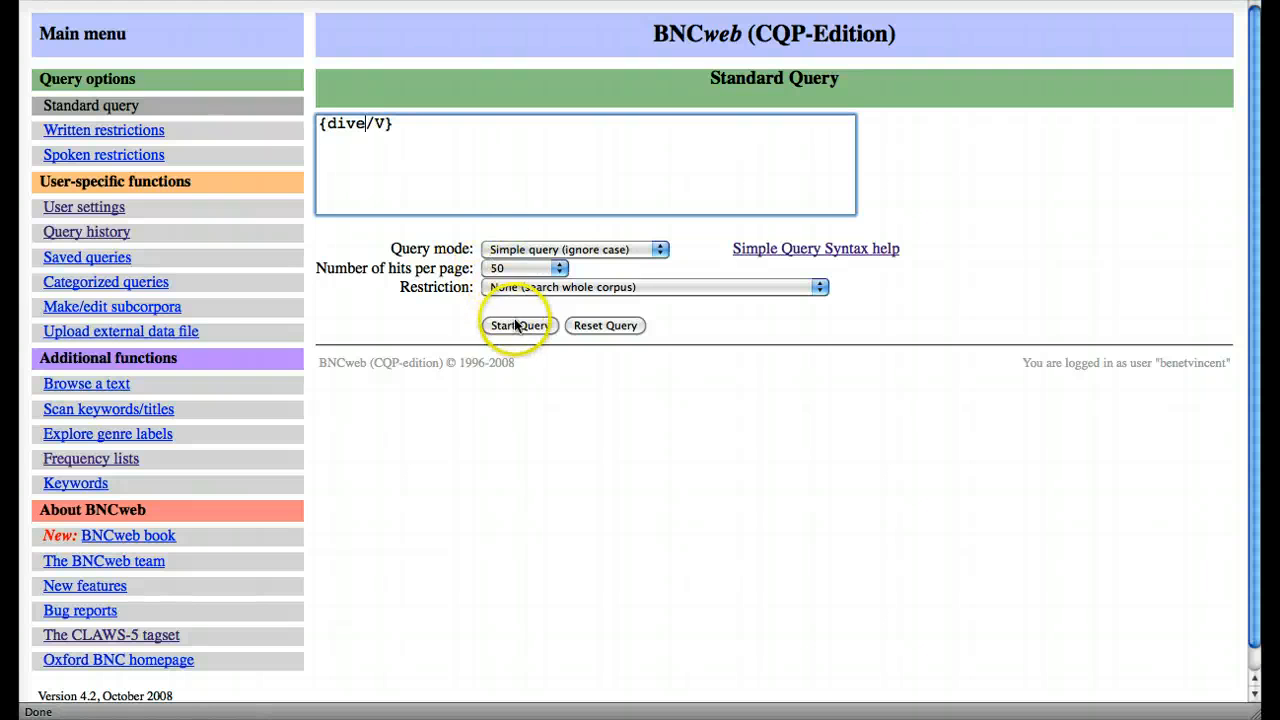
{"action": "left_click", "coordinate": [514, 322]}
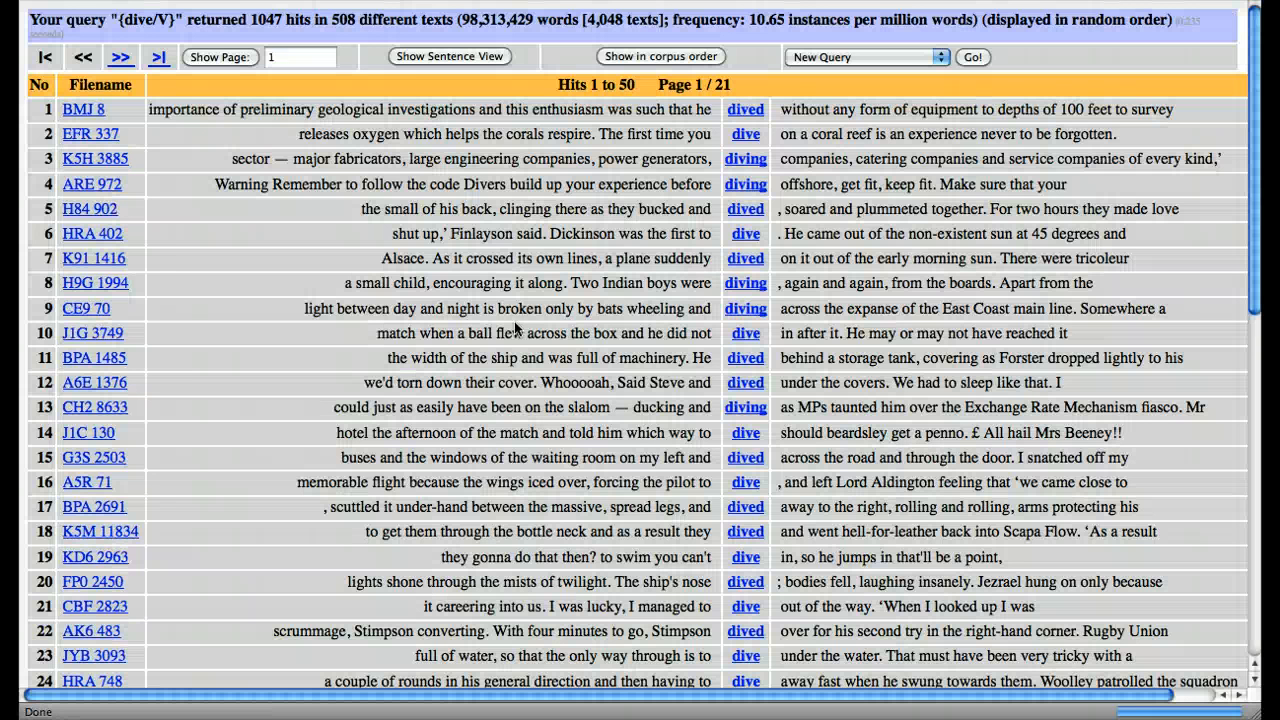
Step: Look through the {dive/V} hits and generate their frequency breakdown by word form
{"action": "scroll", "coordinate": [878, 410], "scroll_direction": "down", "scroll_amount": 4}
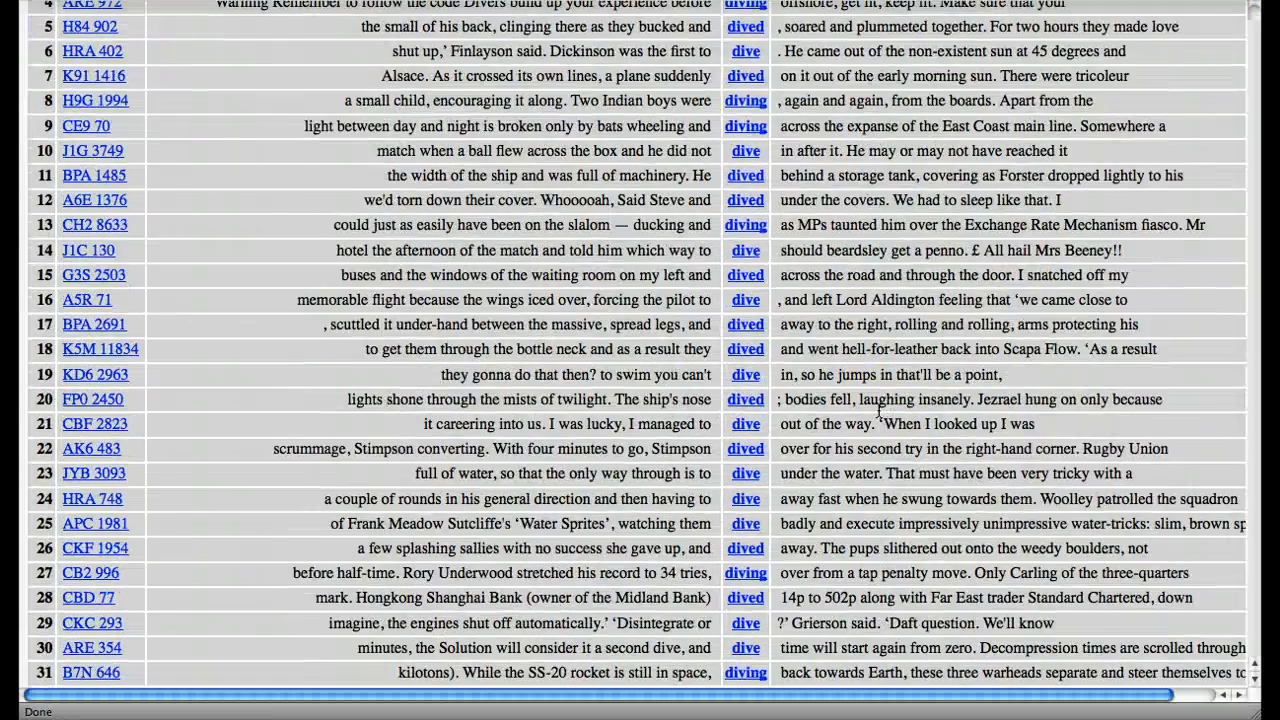
{"action": "scroll", "coordinate": [878, 410], "scroll_direction": "up", "scroll_amount": 4}
{"action": "left_click", "coordinate": [861, 59]}
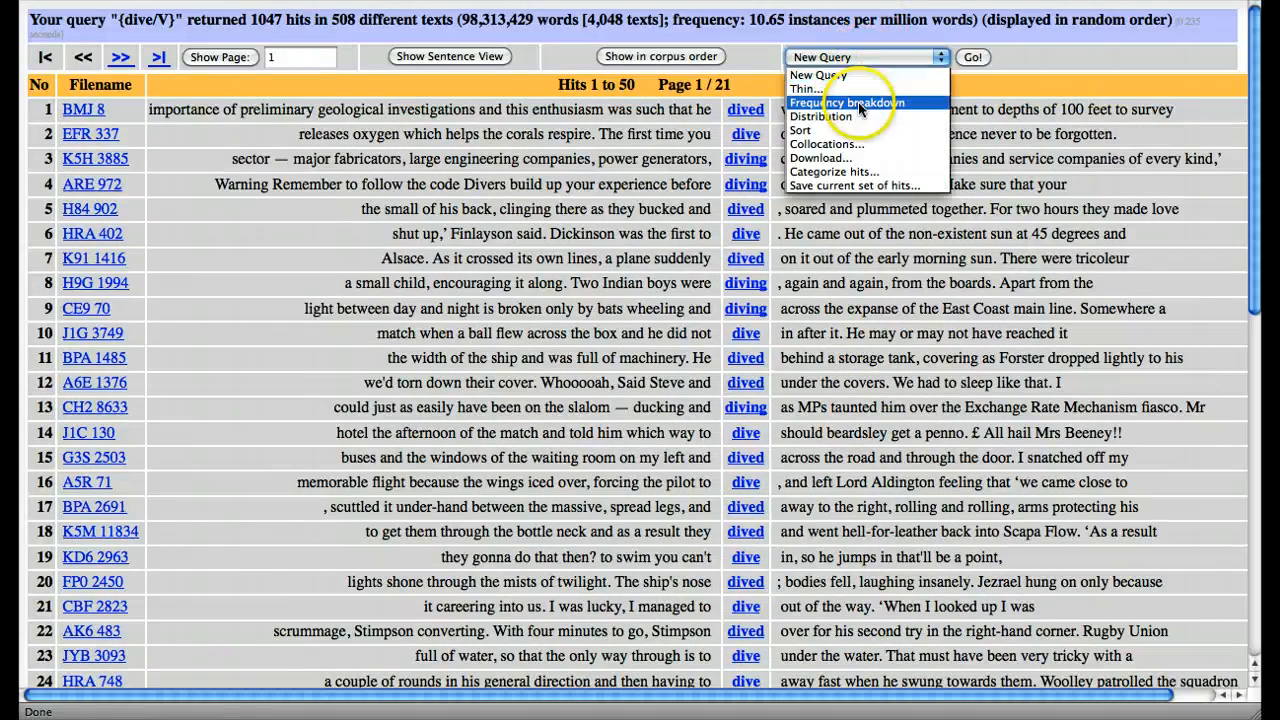
{"action": "left_click", "coordinate": [895, 102]}
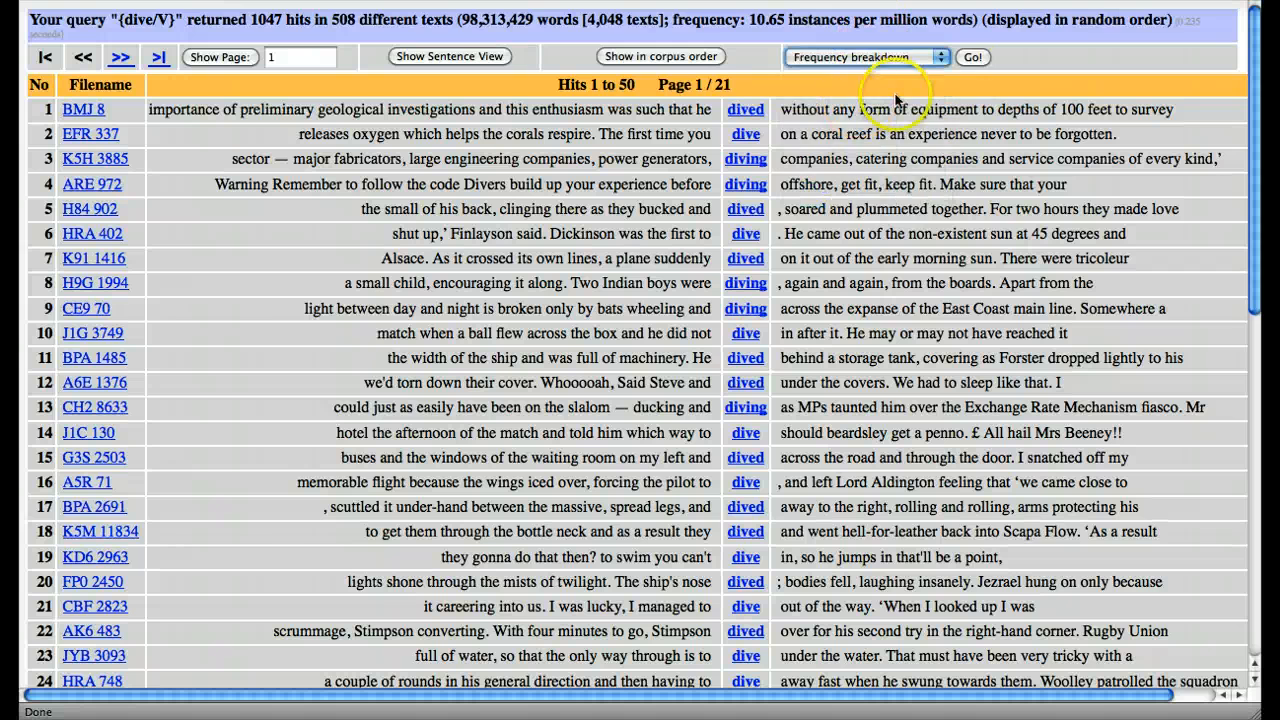
{"action": "left_click", "coordinate": [968, 59]}
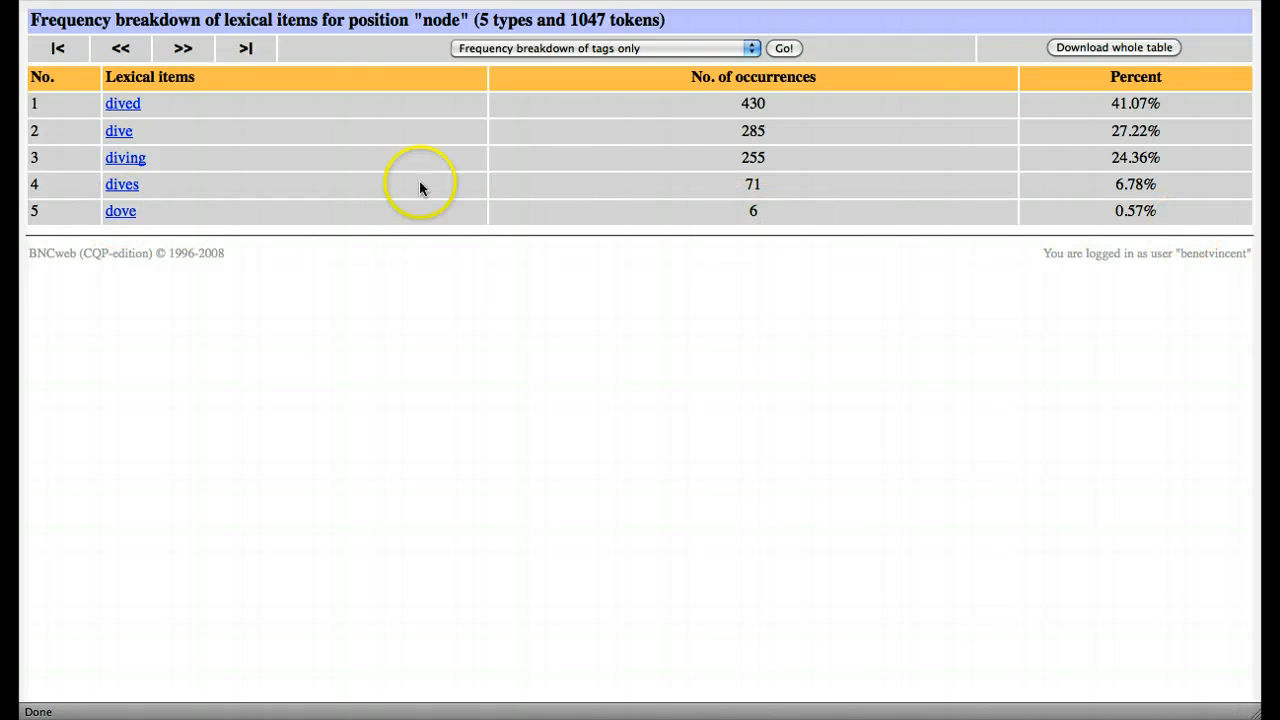
Step: Open the hits for the form "dove" from the breakdown and inspect the part-of-speech tags of the first one
{"action": "left_click", "coordinate": [120, 215]}
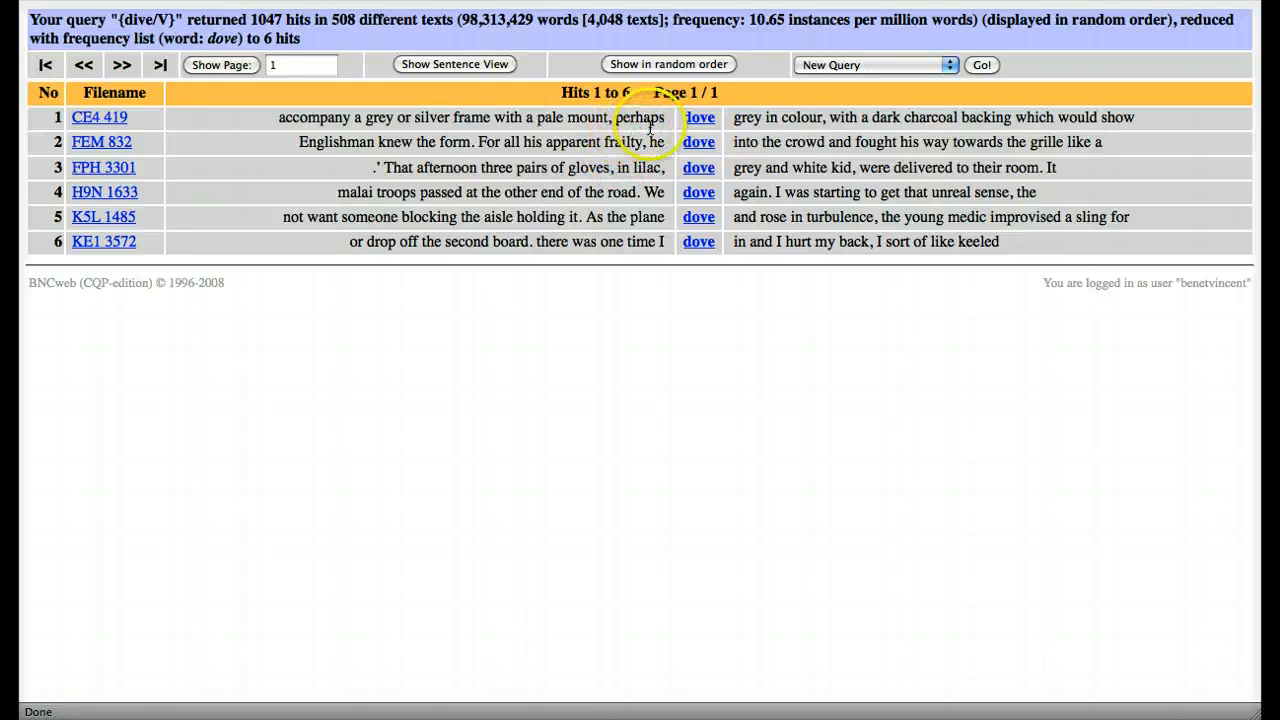
{"action": "mouse_move", "coordinate": [692, 133]}
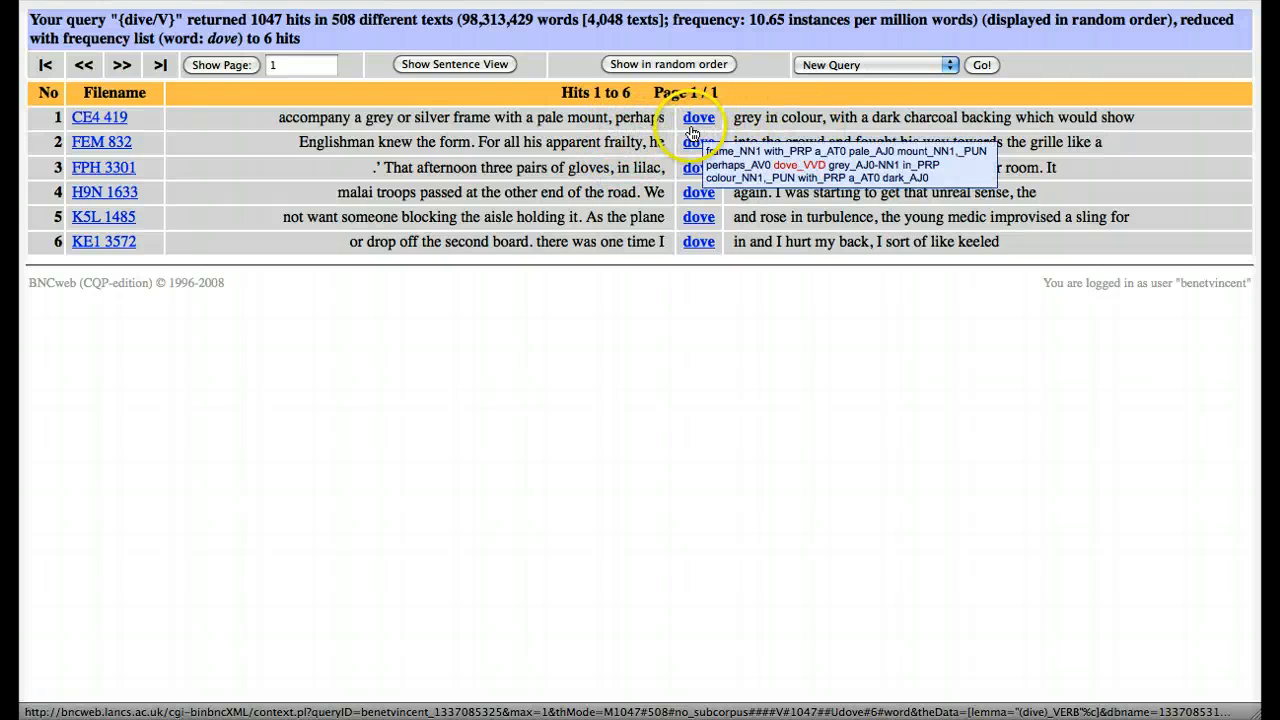